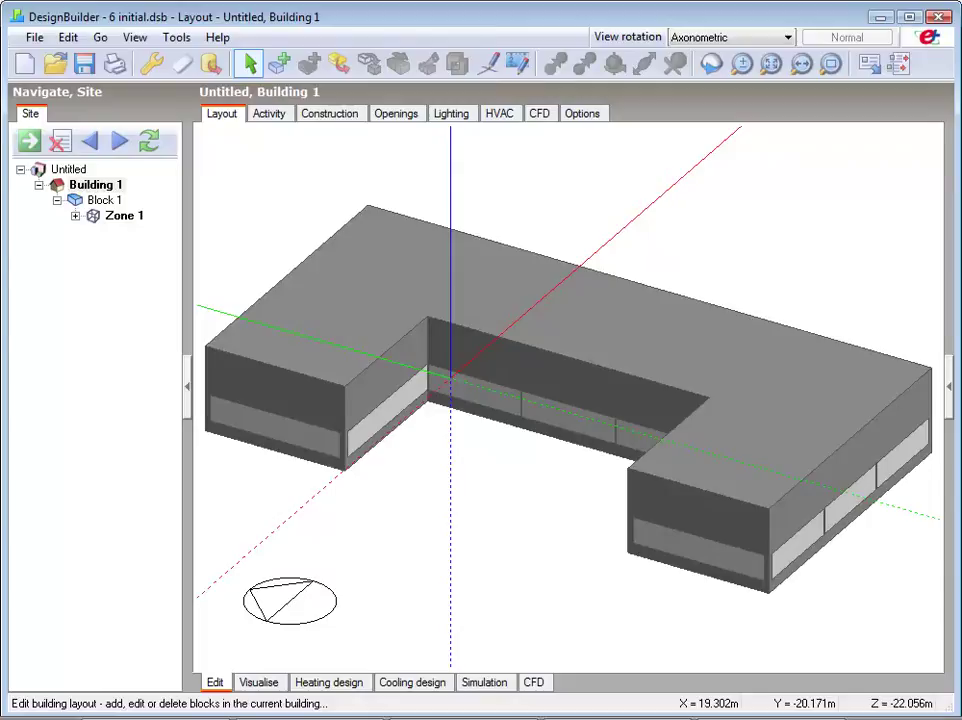
# Cut the U-shaped block with 1-Draw plane from the left wing's outer corner to the inner corner, creating Block 2.
pyautogui.click(631, 348)
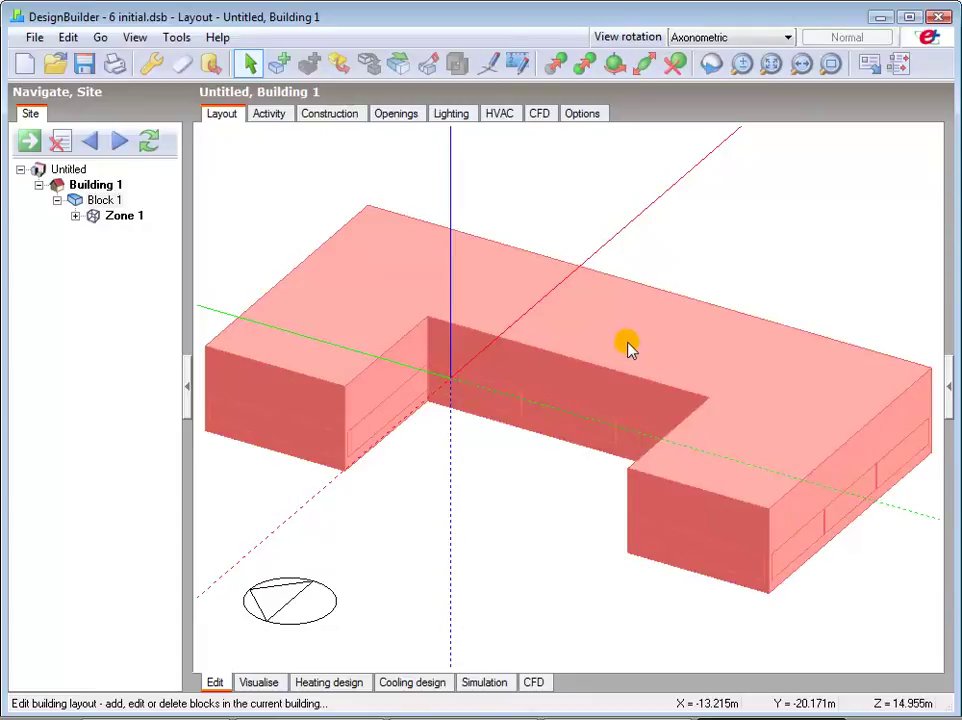
pyautogui.click(427, 65)
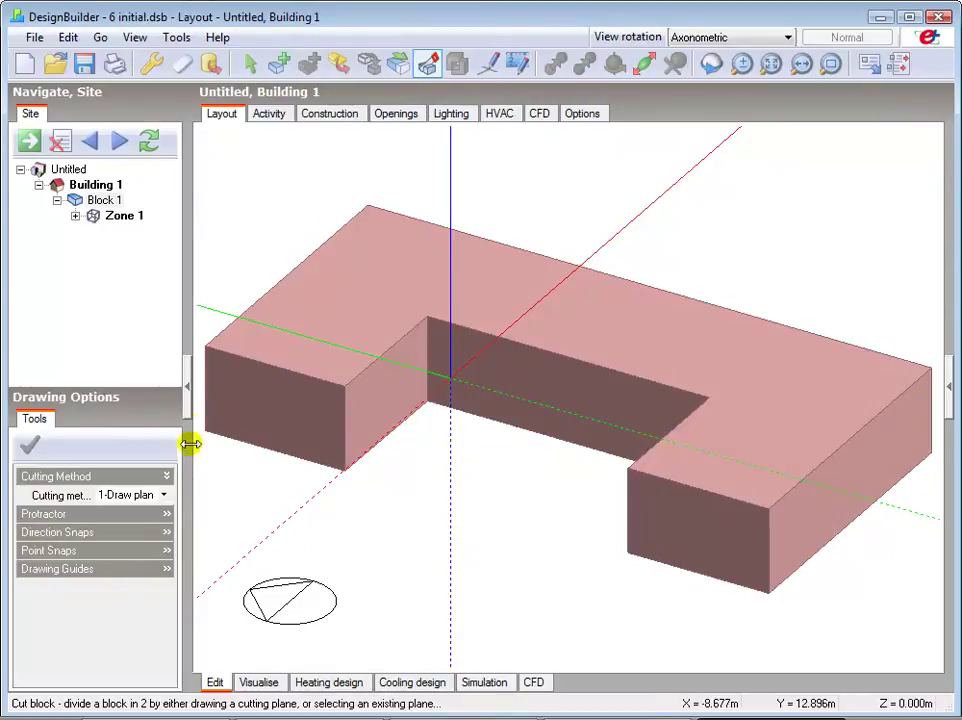
pyautogui.click(164, 495)
pyautogui.click(164, 498)
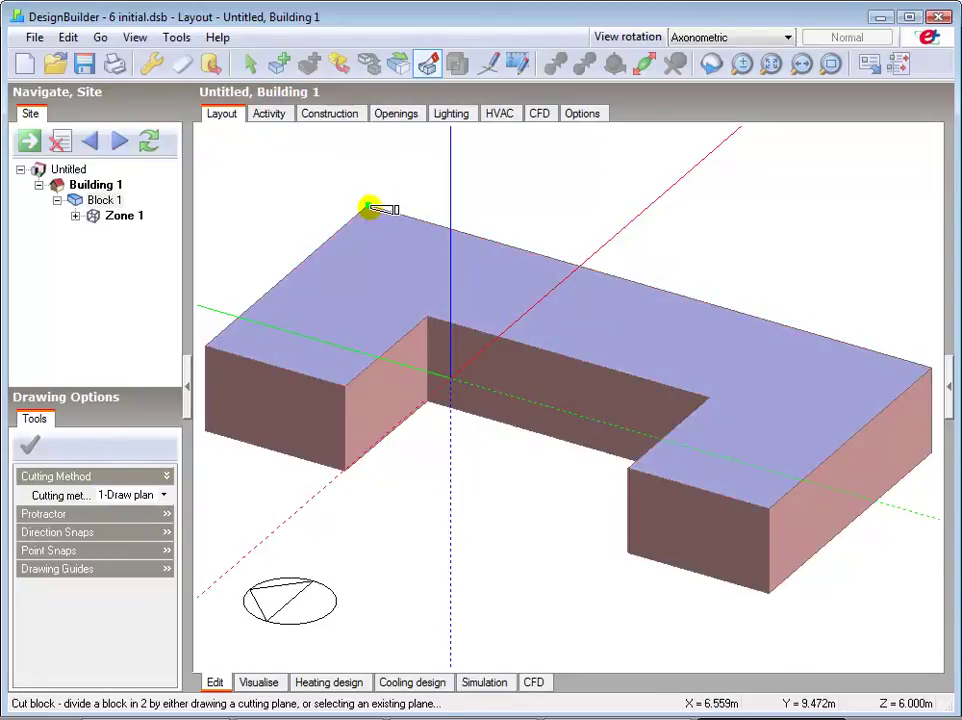
pyautogui.click(368, 207)
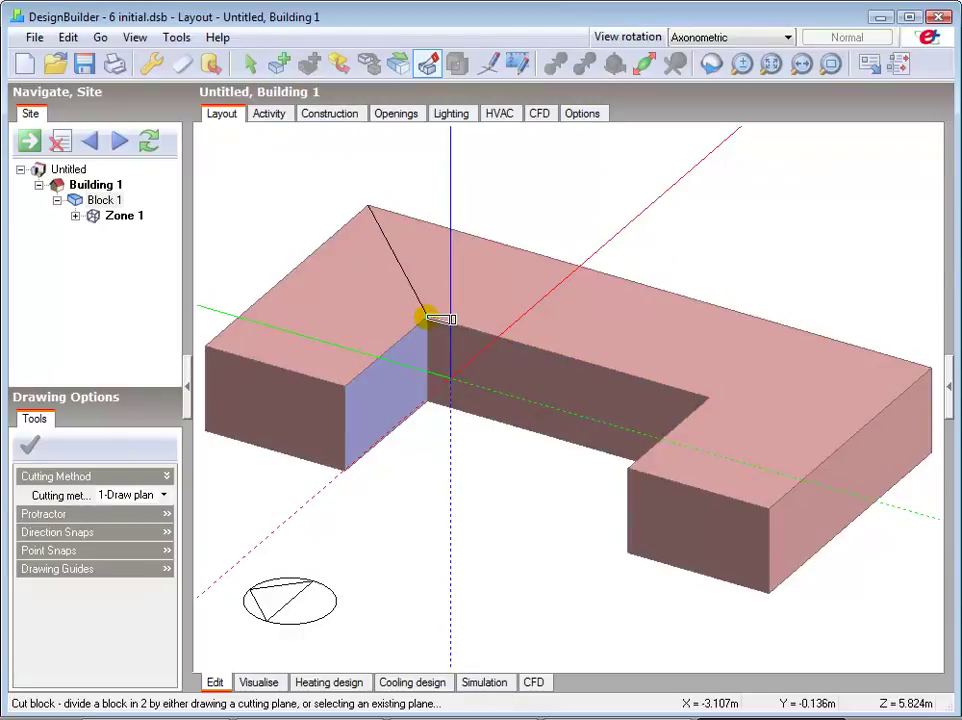
pyautogui.click(428, 318)
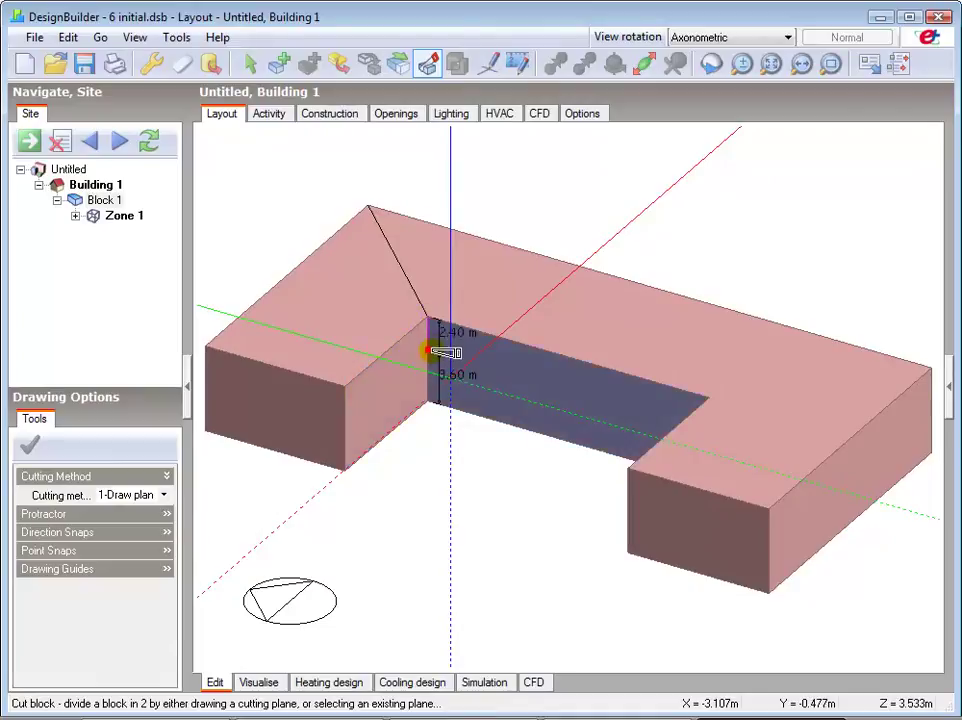
pyautogui.click(430, 400)
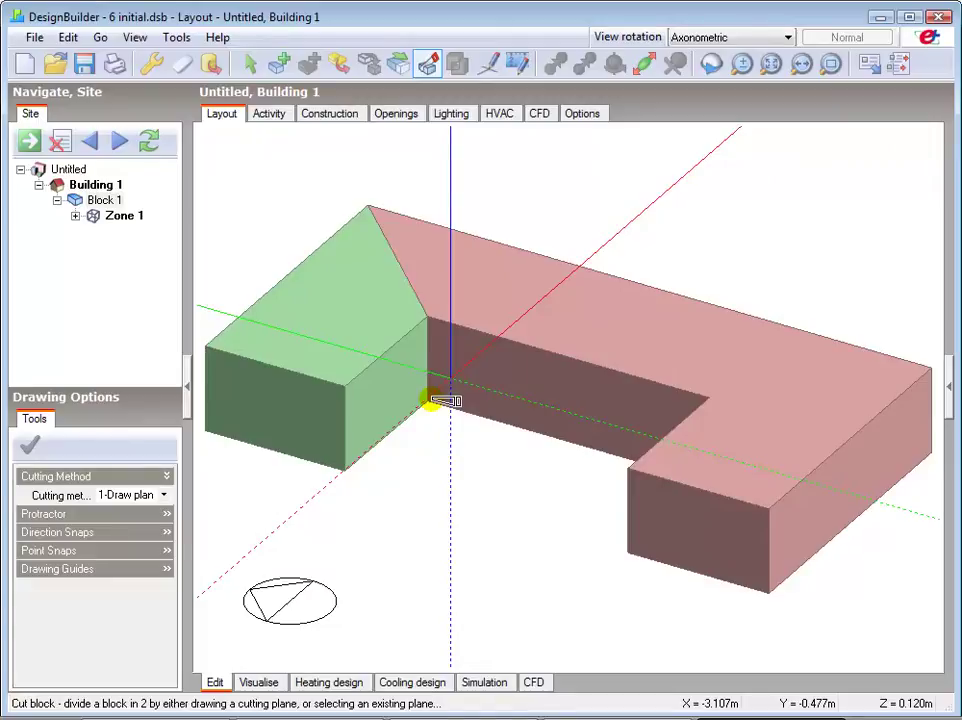
pyautogui.click(428, 400)
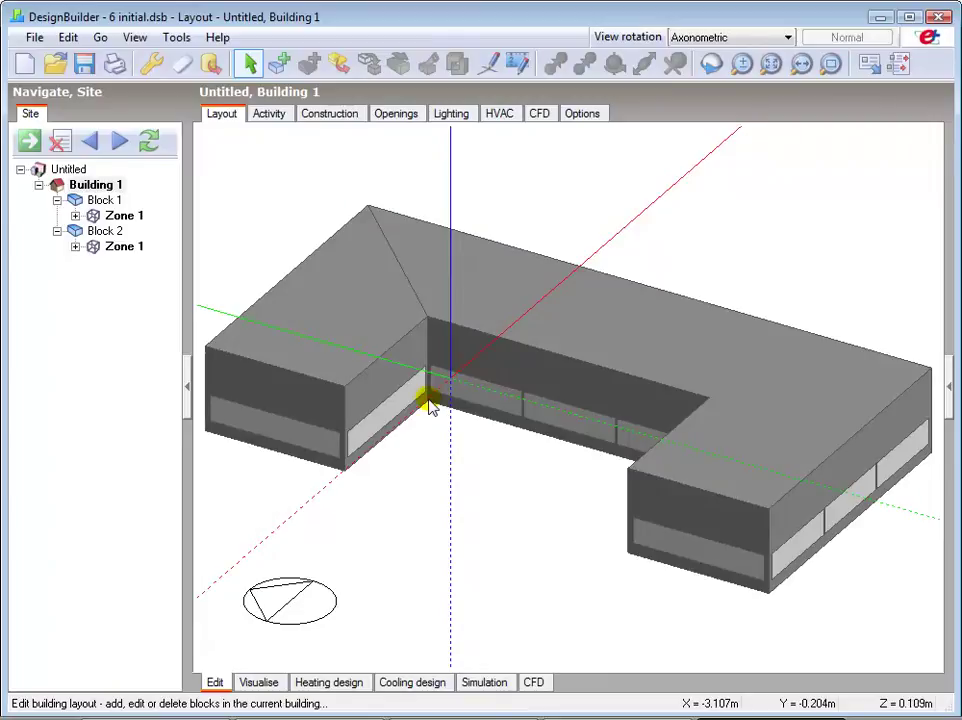
# Cut the L-shaped block diagonally at its right corner into Block 3, then restore the axonometric view.
pyautogui.click(710, 63)
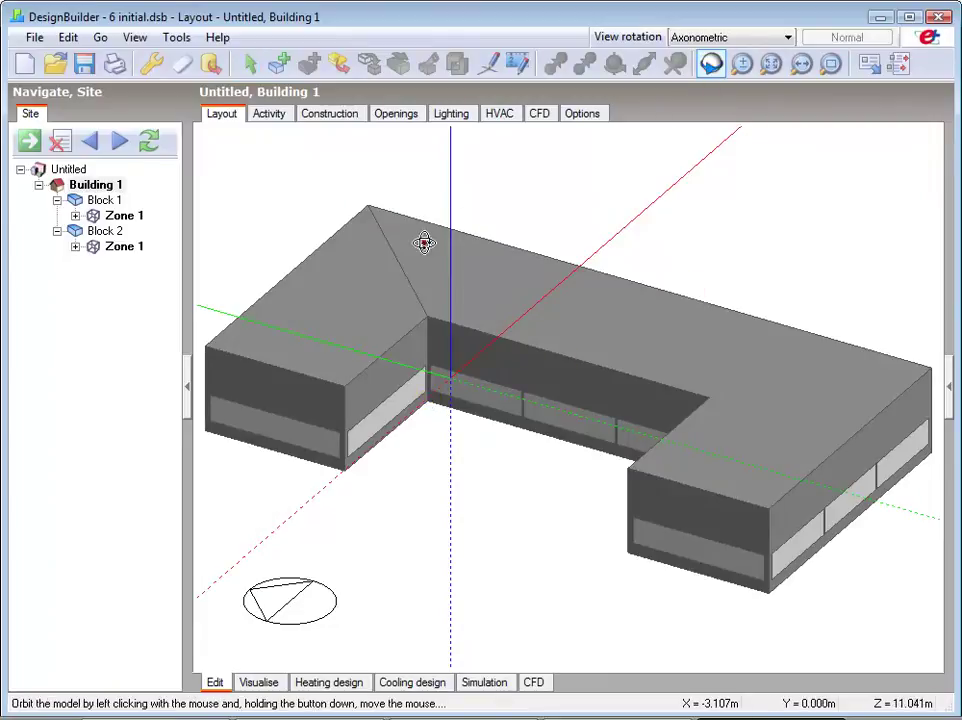
pyautogui.moveTo(425, 243); pyautogui.dragTo(654, 250)
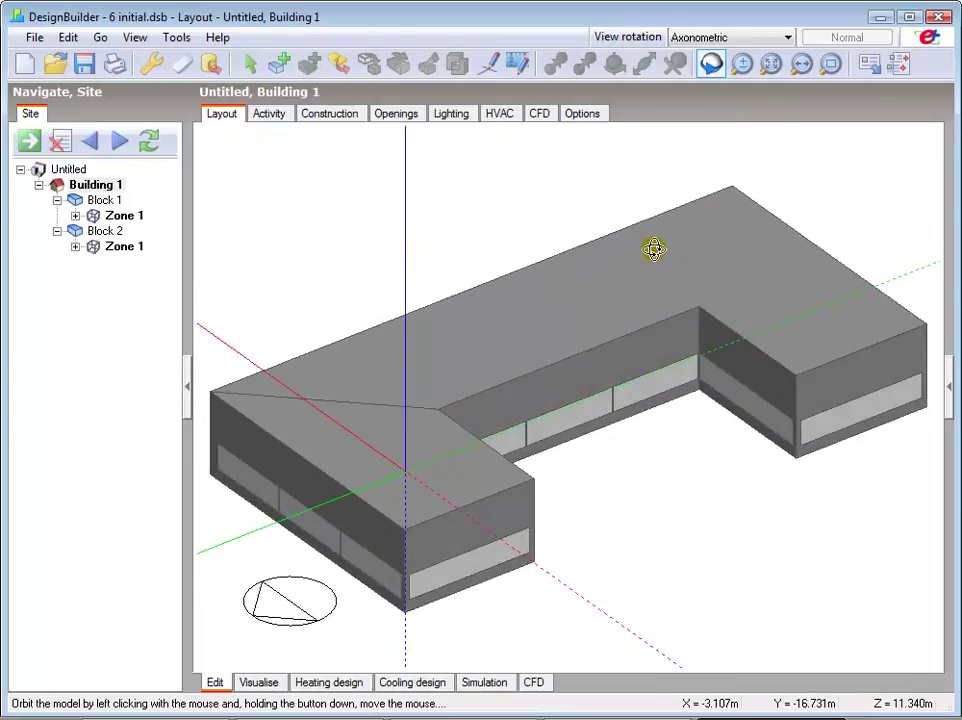
pyautogui.press('Escape')
pyautogui.click(641, 289)
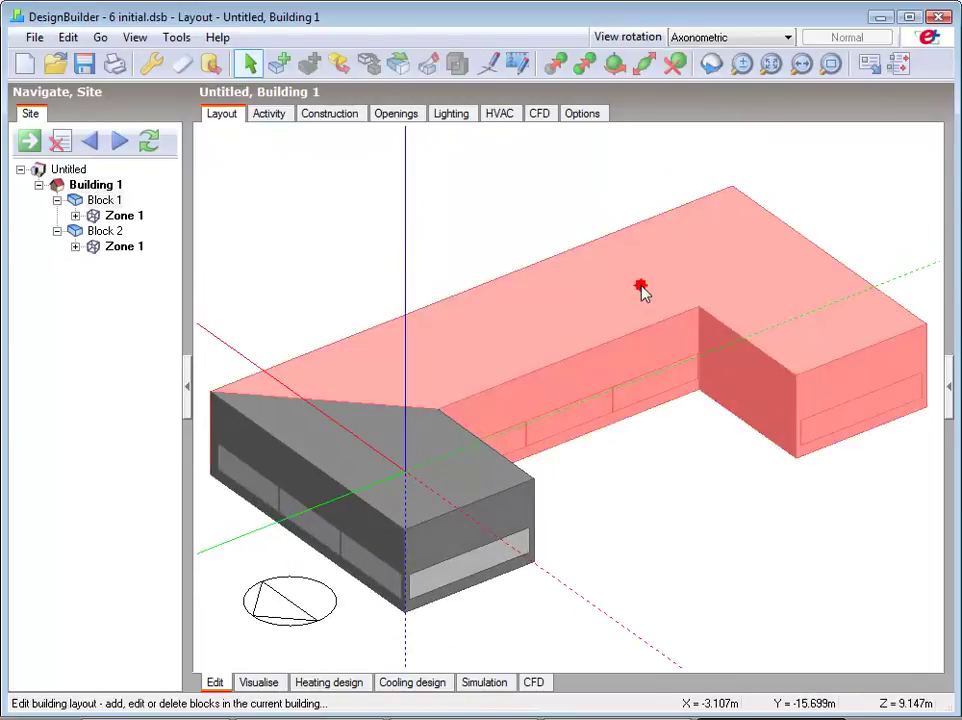
pyautogui.click(427, 64)
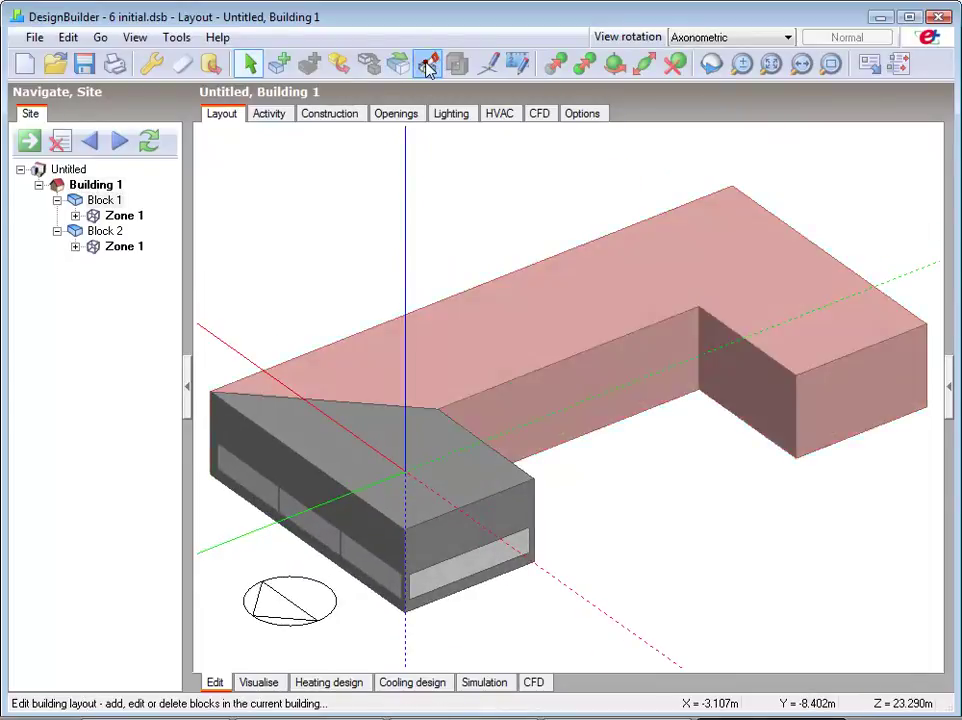
pyautogui.click(733, 188)
pyautogui.click(701, 303)
pyautogui.click(702, 351)
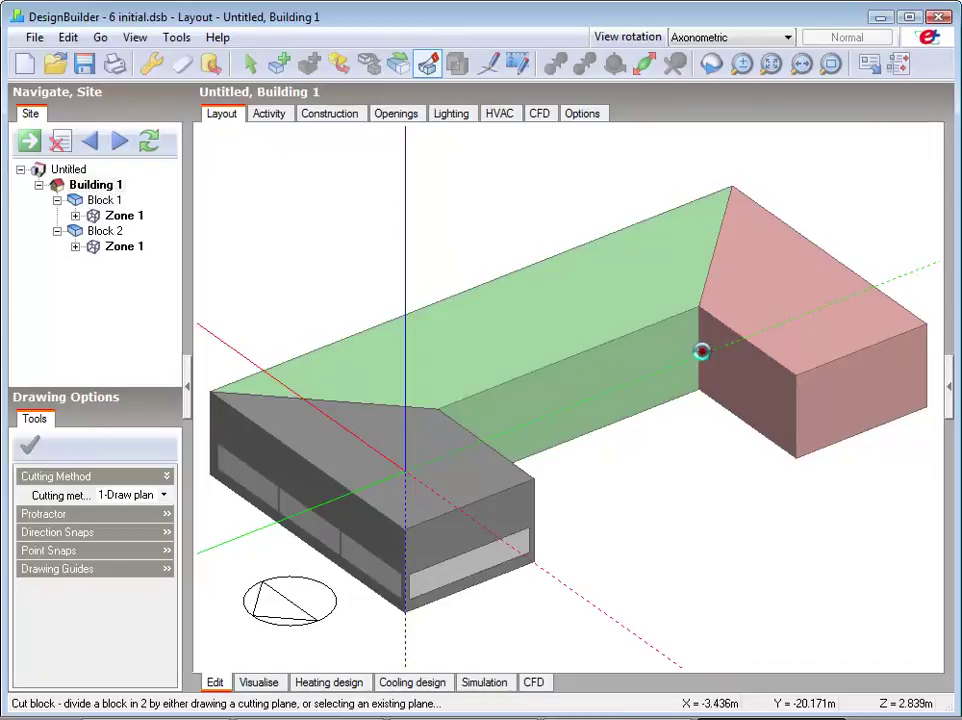
pyautogui.click(702, 350)
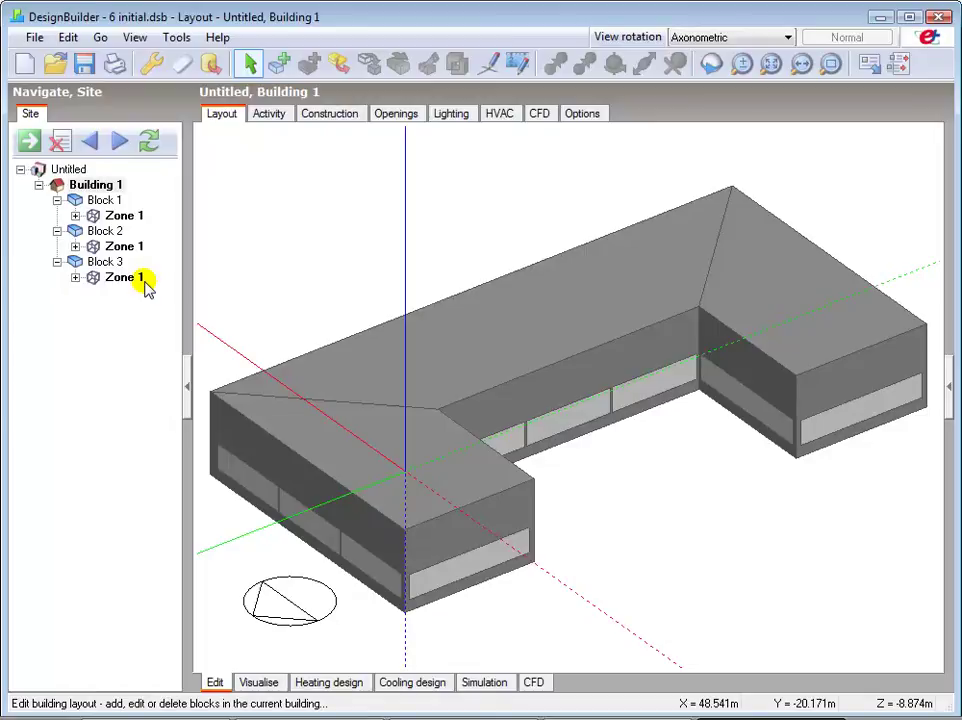
pyautogui.click(700, 38)
# Start a cut on the left wing block and turn on the protractor at 15.0 increments.
pyautogui.click(694, 116)
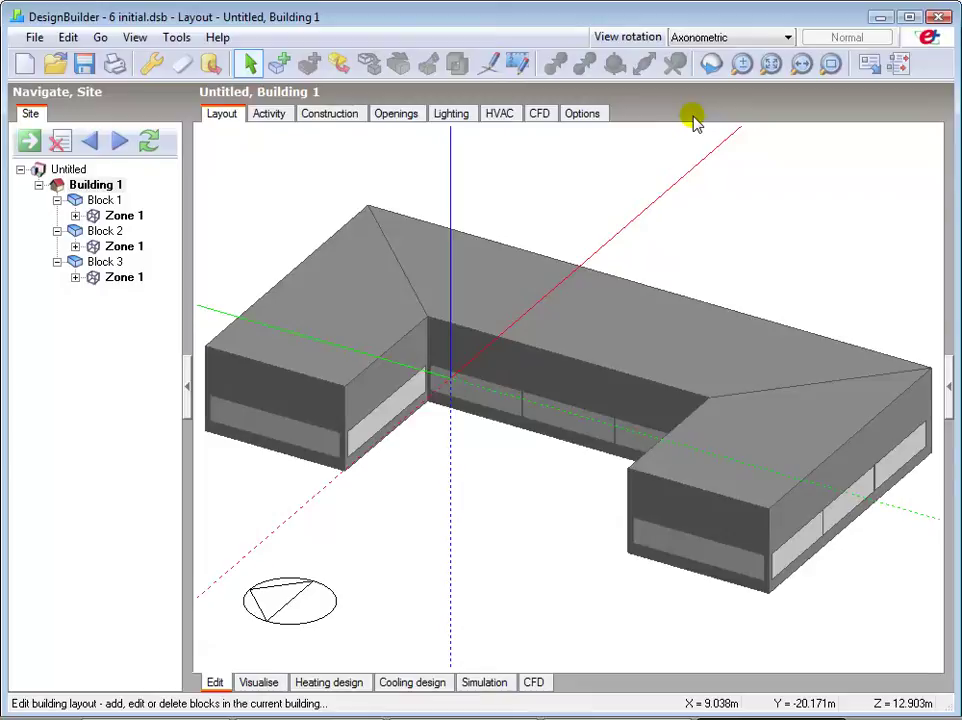
pyautogui.click(333, 307)
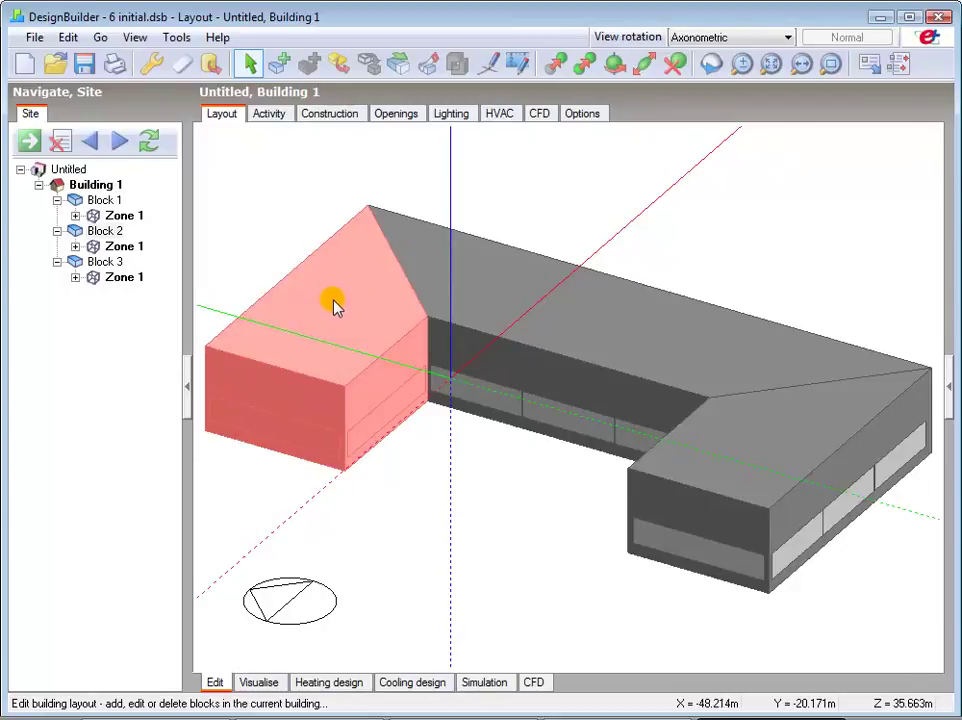
pyautogui.click(427, 64)
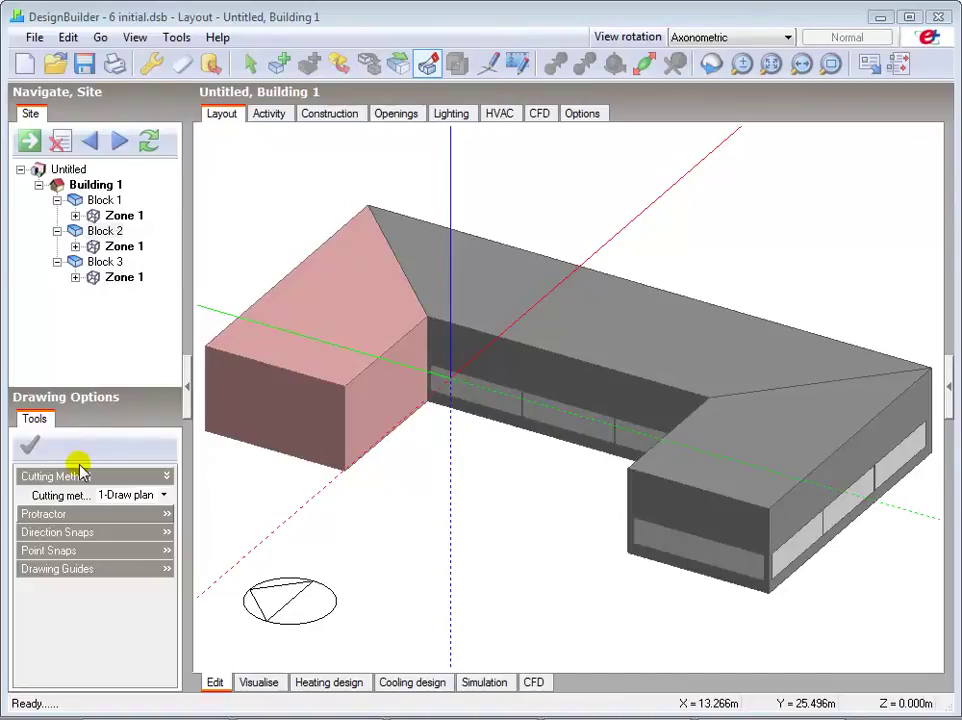
pyautogui.click(58, 514)
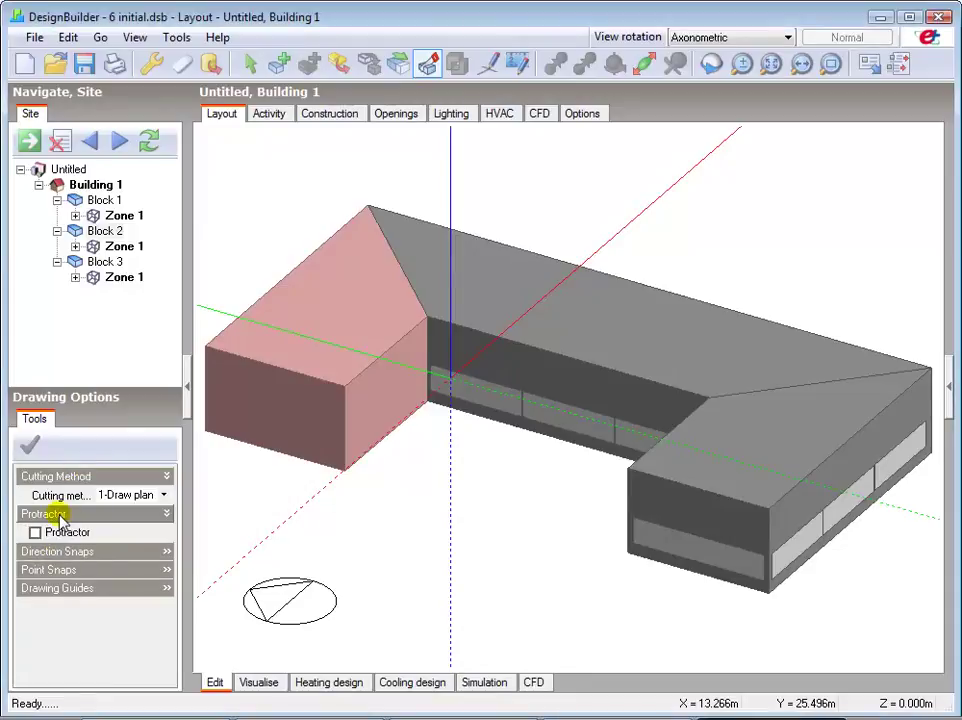
pyautogui.click(35, 533)
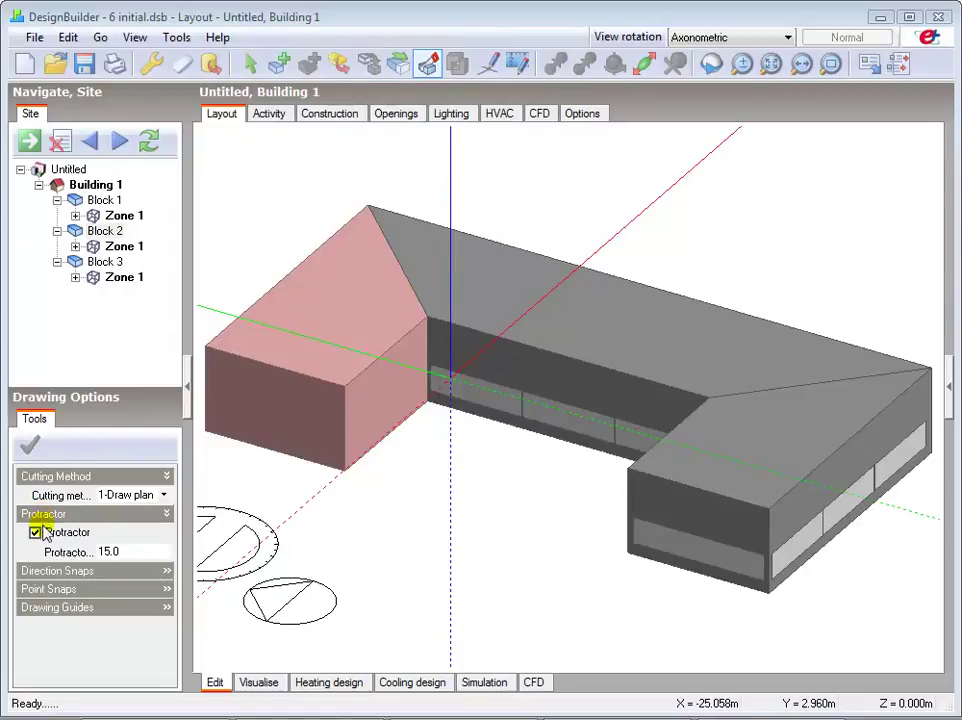
pyautogui.click(128, 551)
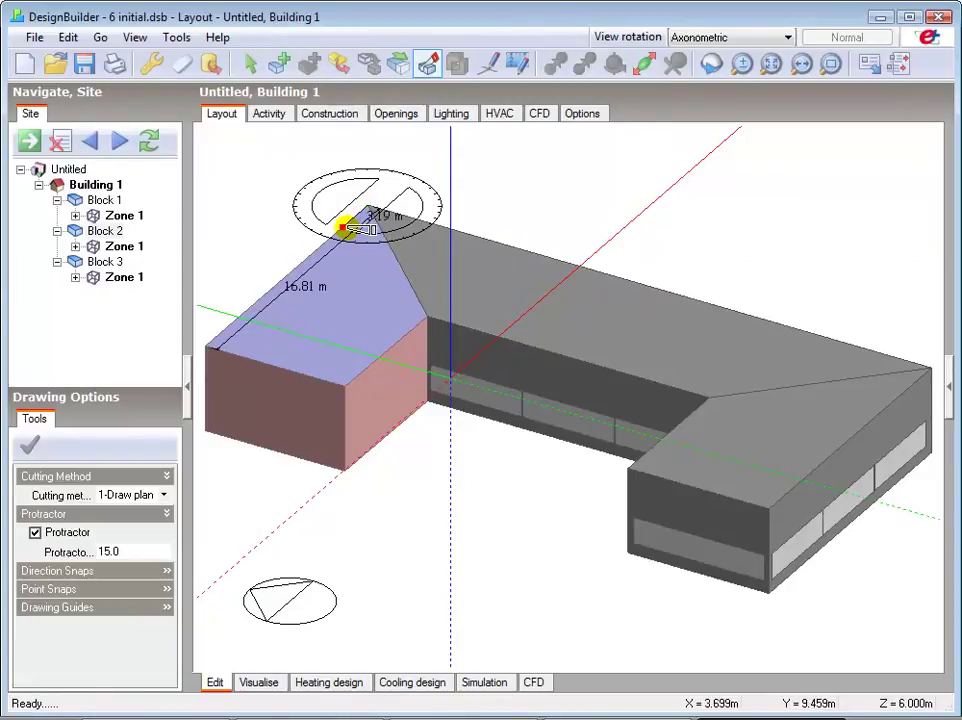
# Cut the left wing along a 345° sloping line from its top-left corner, creating Block 4.
pyautogui.click(206, 348)
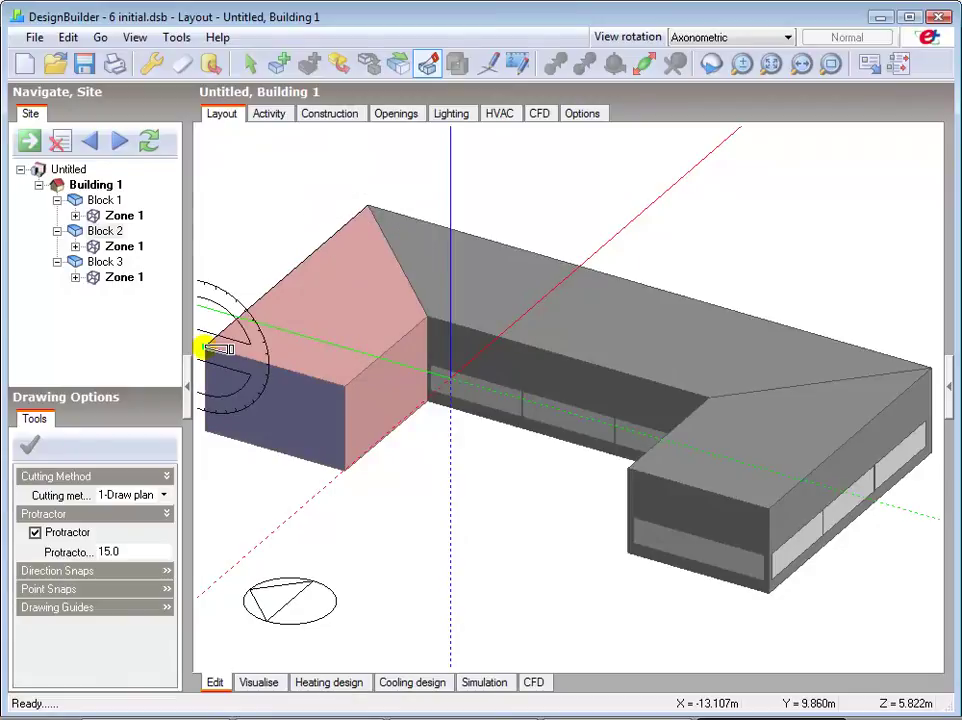
pyautogui.click(288, 385)
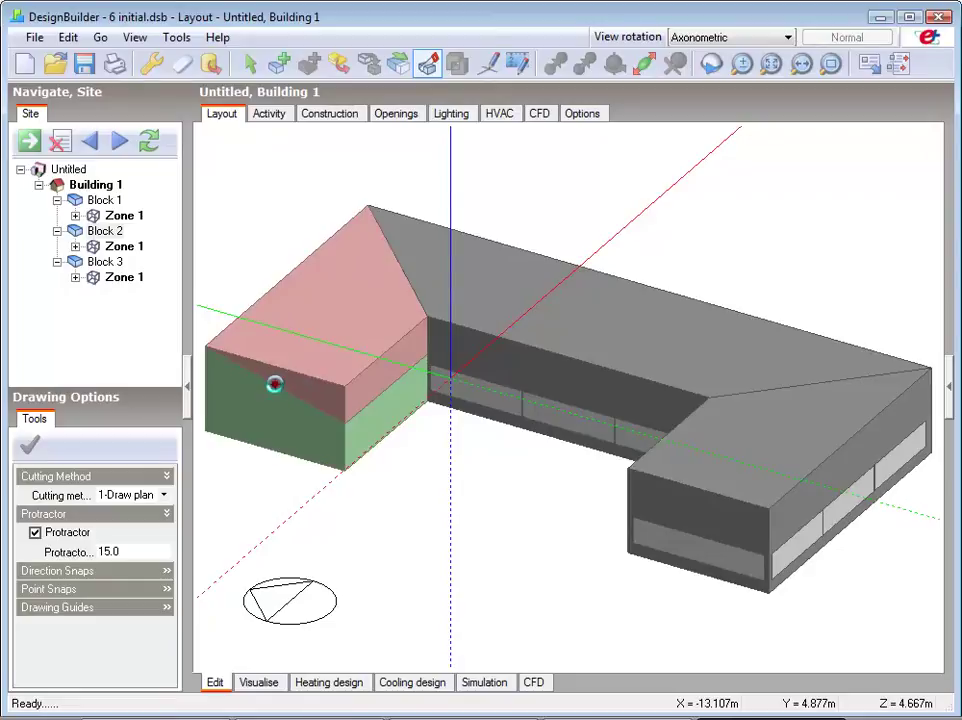
pyautogui.click(274, 385)
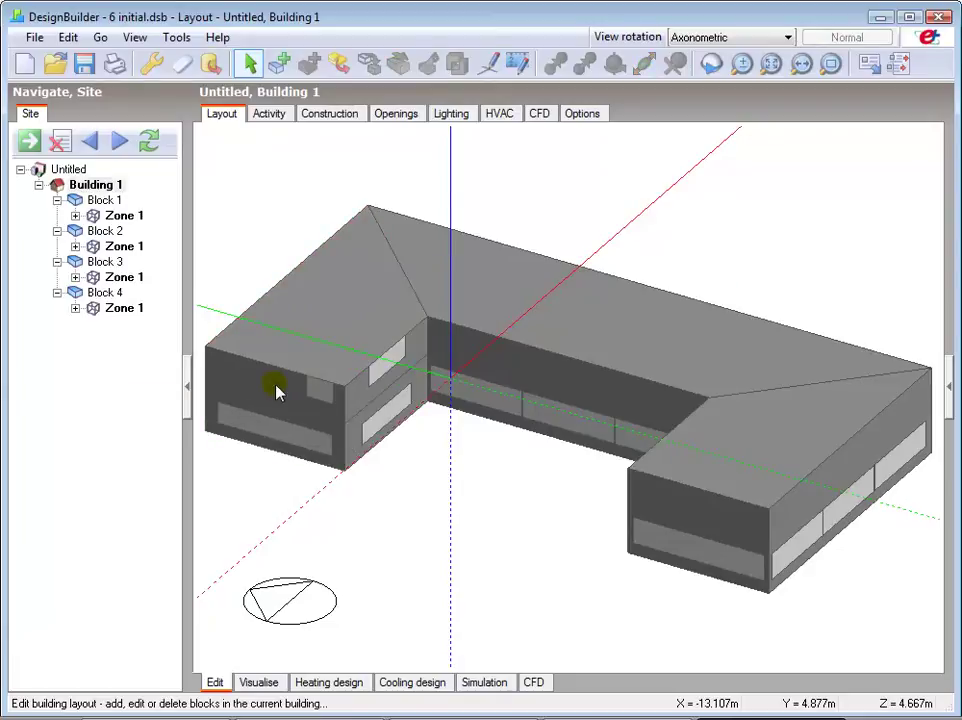
# Delete Block 2, the sloped wedge cut from the left wing.
pyautogui.click(337, 337)
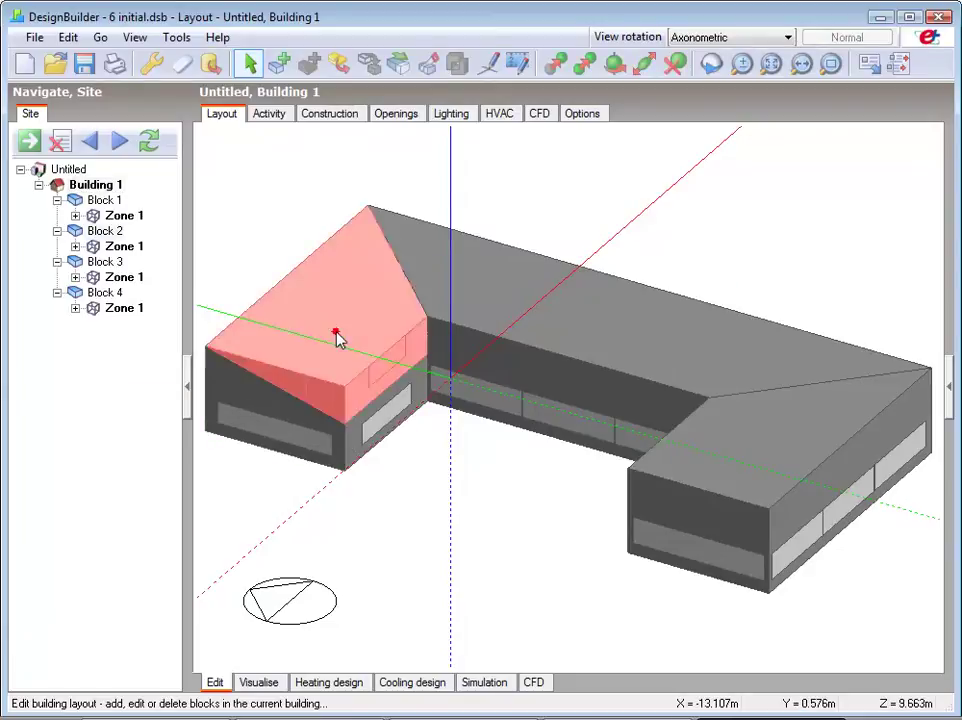
pyautogui.rightClick(336, 334)
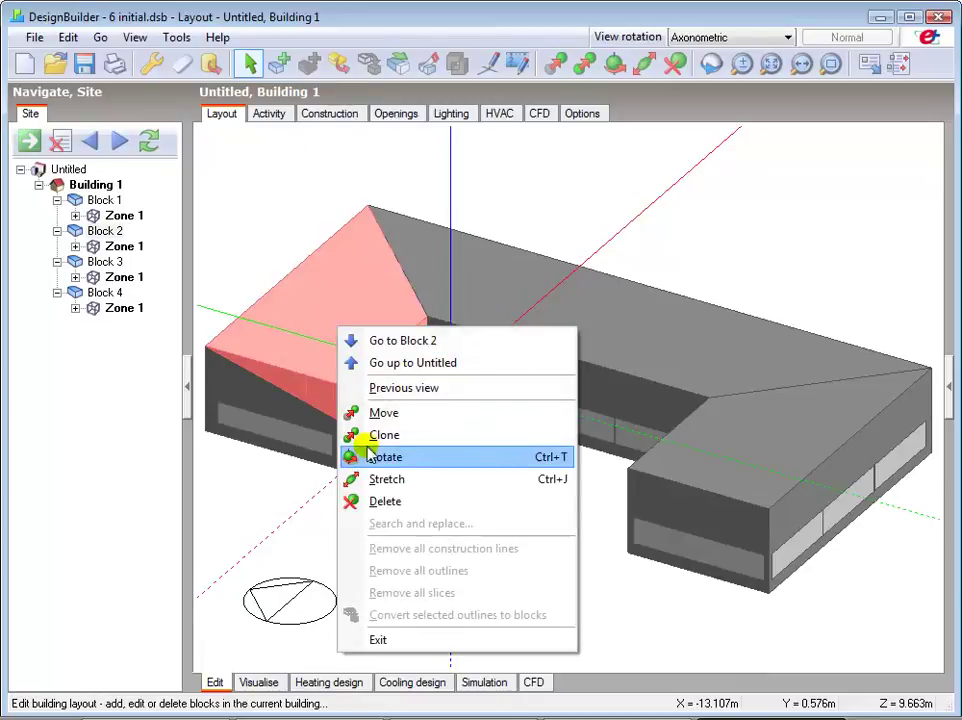
pyautogui.click(384, 501)
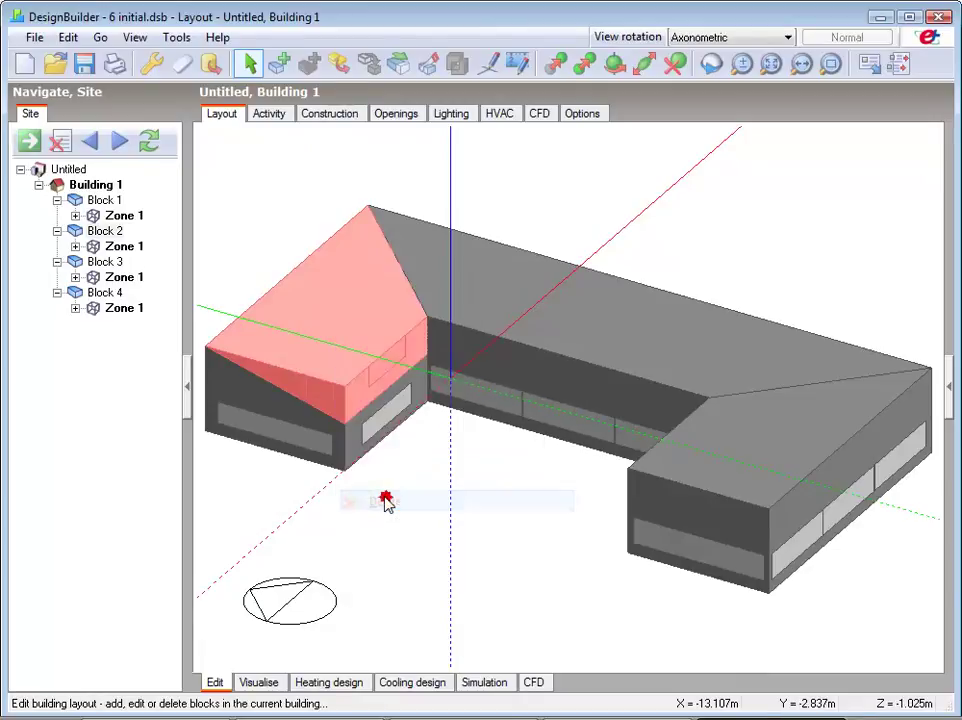
pyautogui.click(386, 501)
pyautogui.click(470, 418)
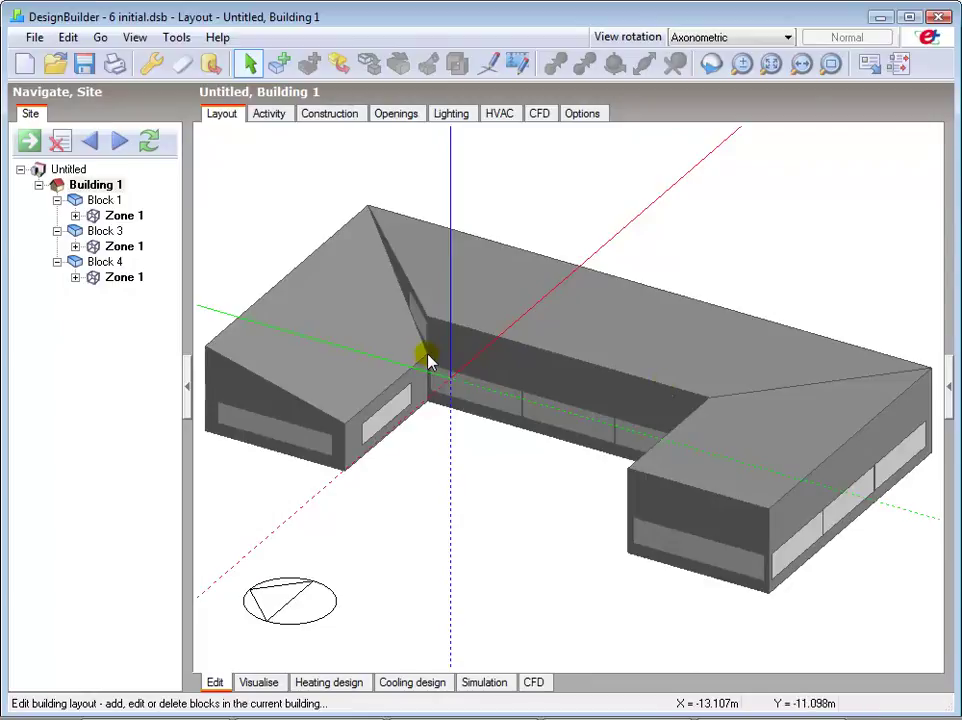
# Cut the right wing block along its top face plane.
pyautogui.click(740, 432)
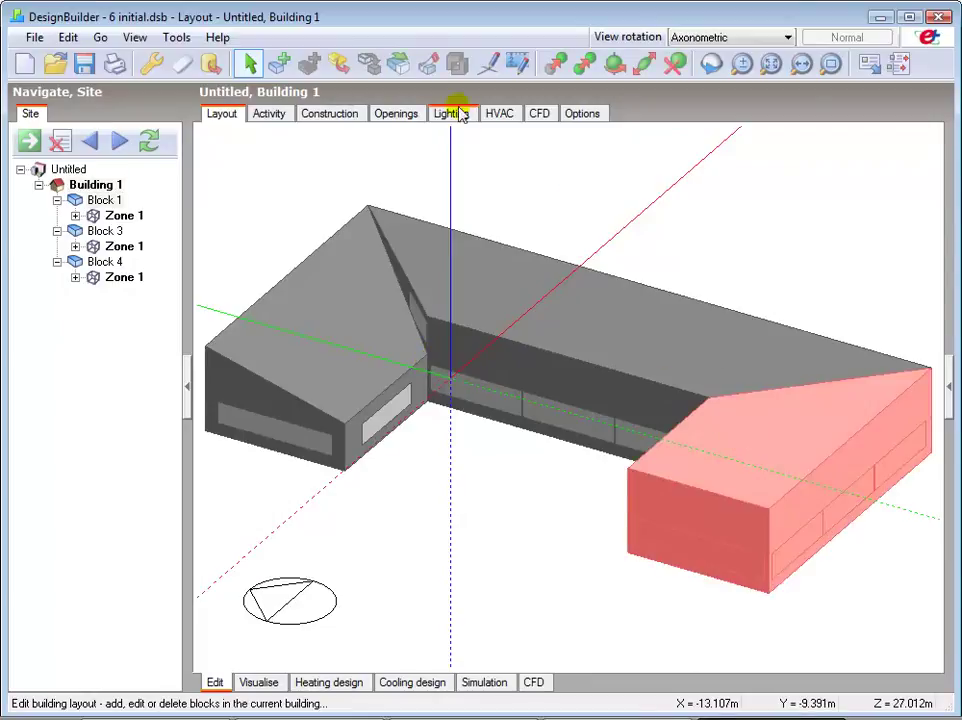
pyautogui.click(427, 63)
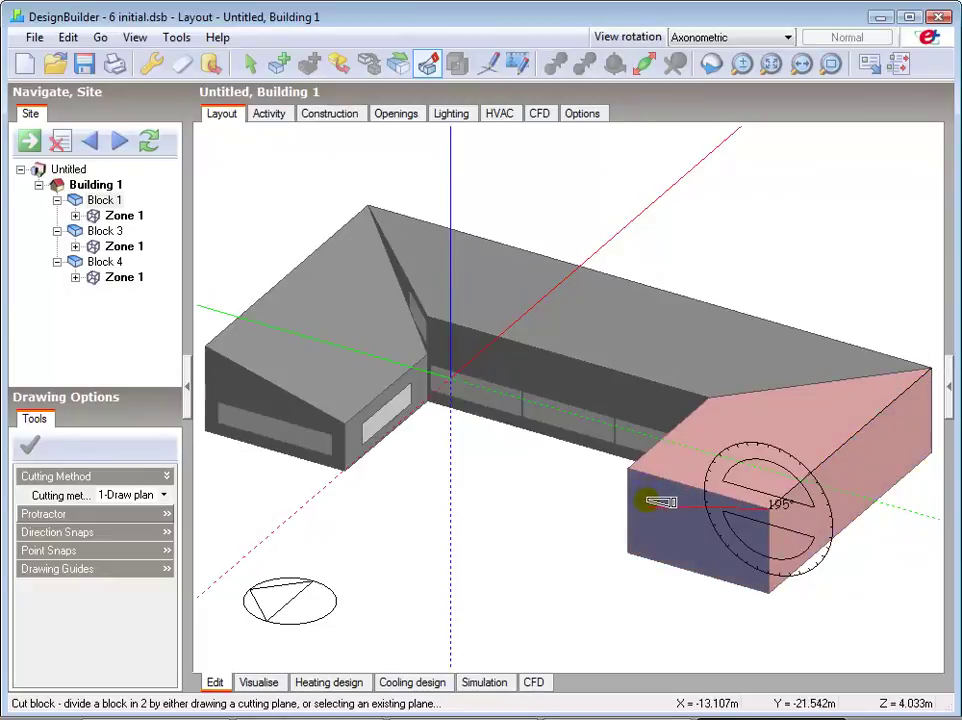
pyautogui.press('Escape')
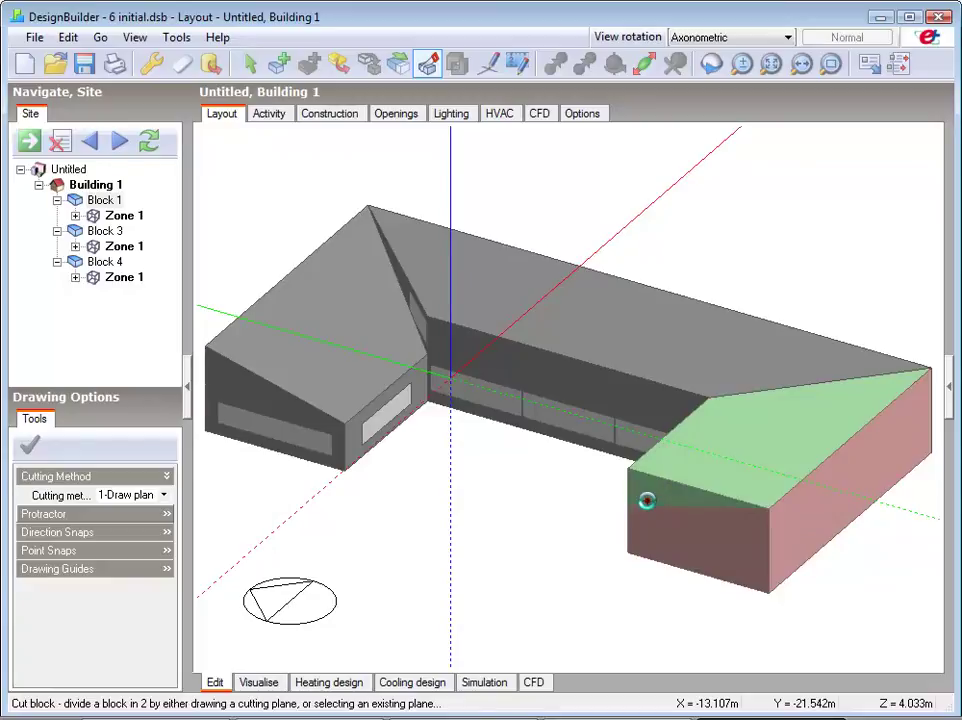
pyautogui.click(646, 501)
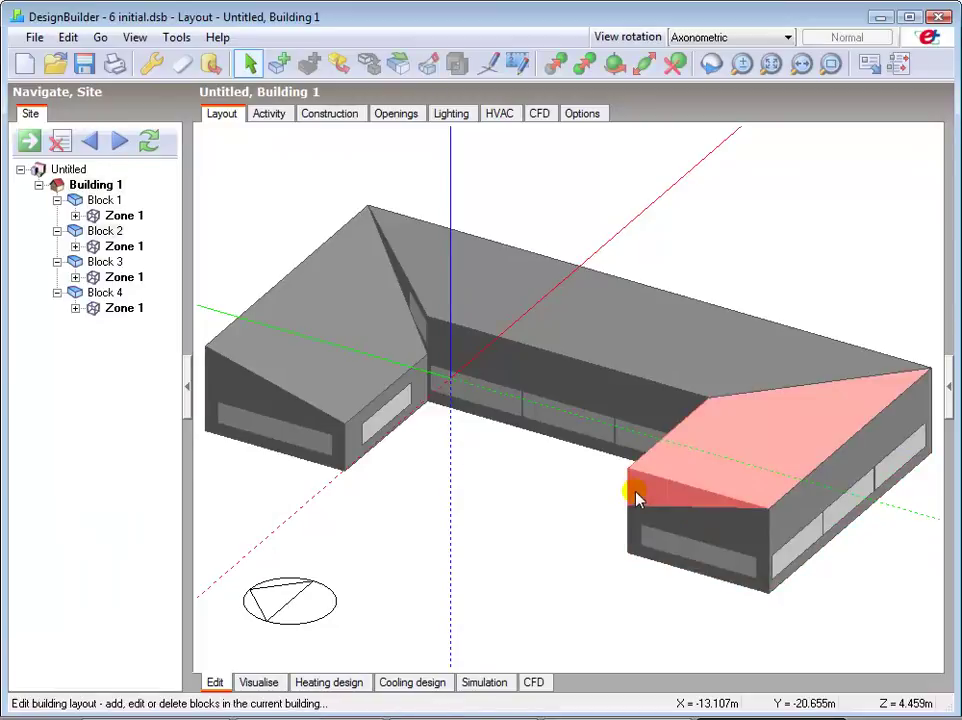
# Delete the cut-off upper wedge, leaving the right wing with a sloping end.
pyautogui.rightClick(637, 497)
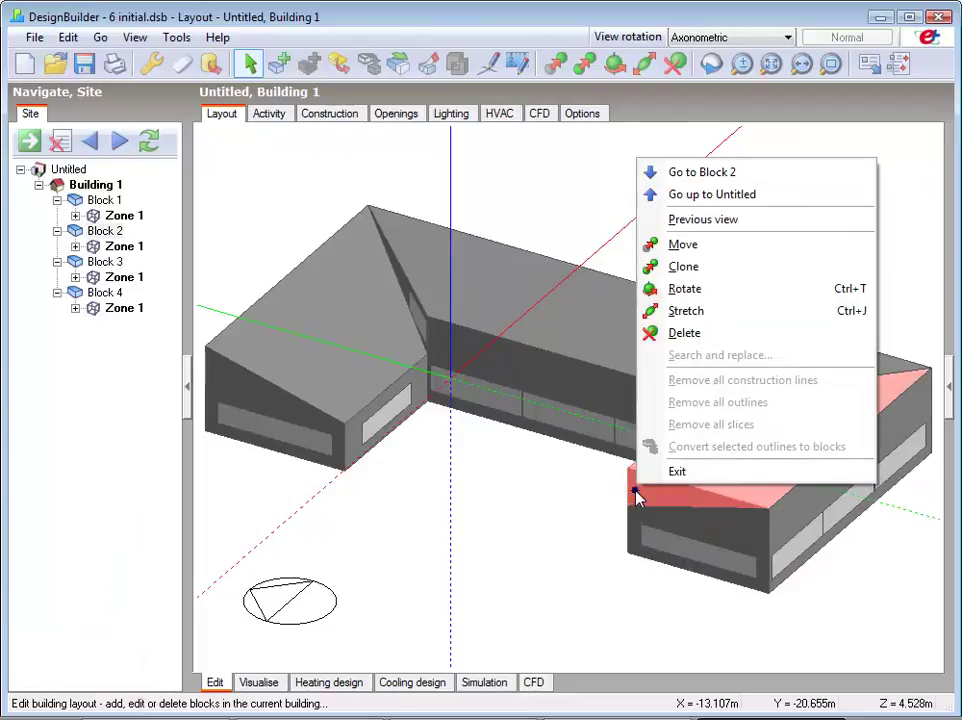
pyautogui.click(683, 333)
pyautogui.click(471, 418)
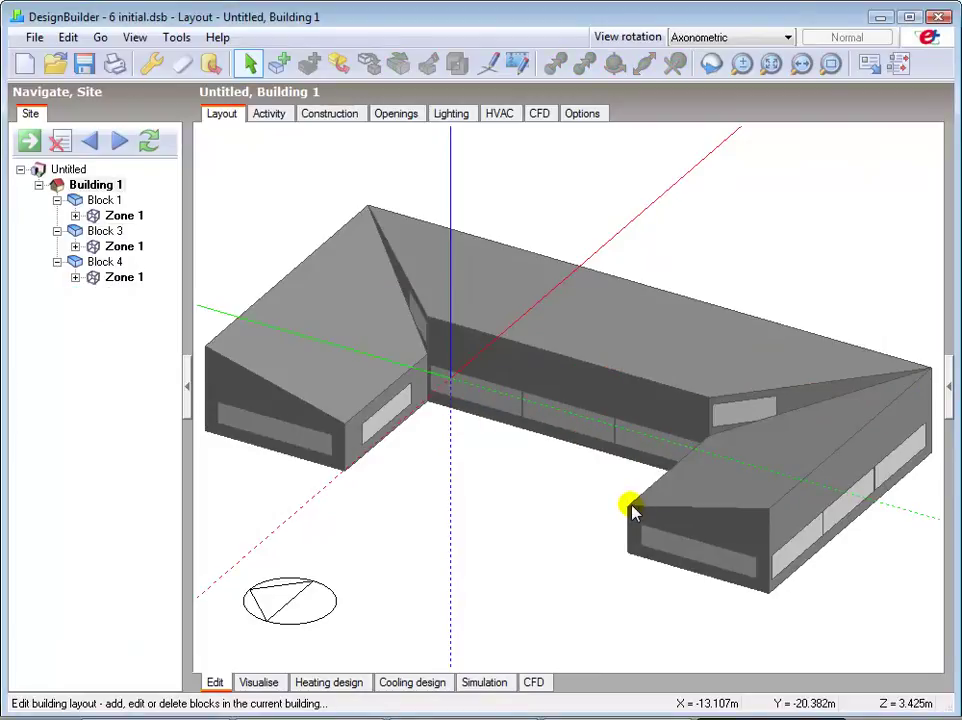
# Cut the central block from its top corner down the vertical edge on the front face plane, creating Block 2.
pyautogui.click(614, 343)
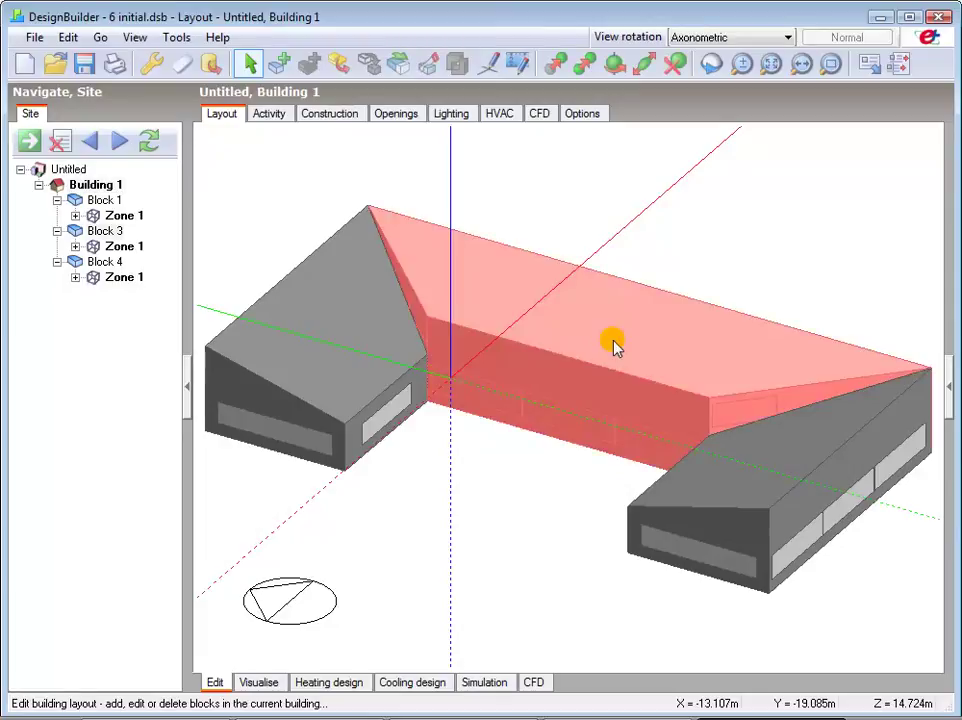
pyautogui.click(428, 63)
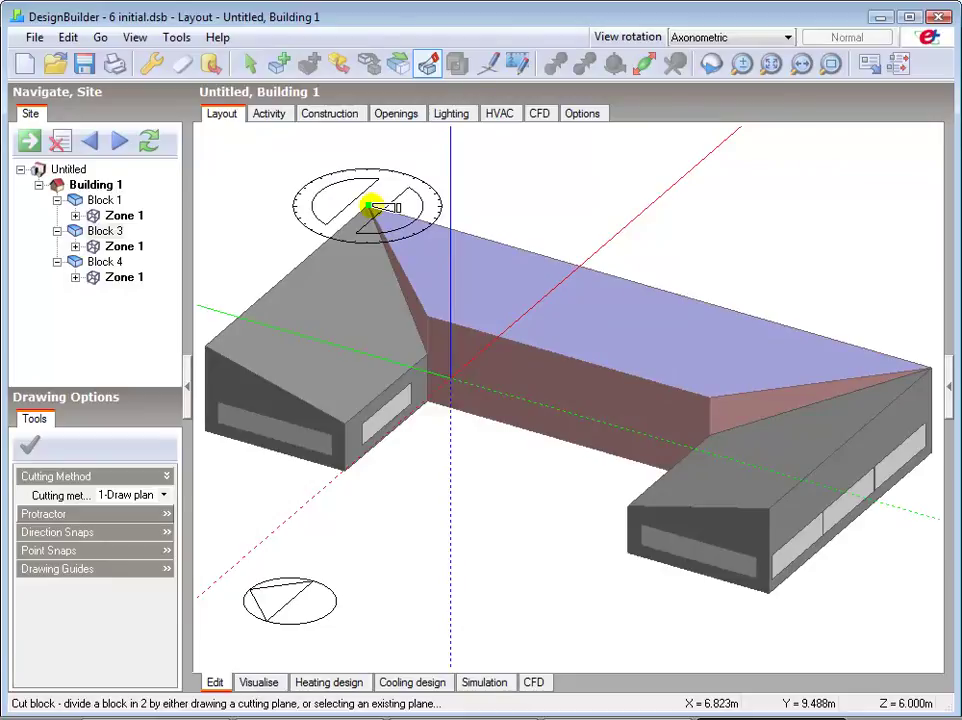
pyautogui.click(369, 207)
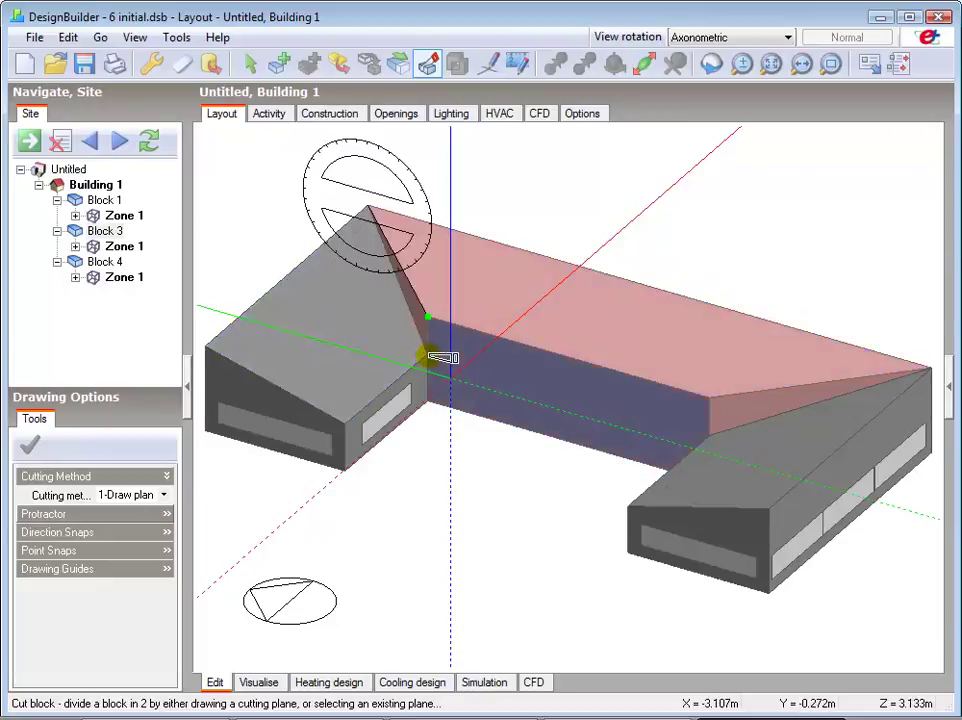
pyautogui.click(430, 356)
pyautogui.click(430, 356)
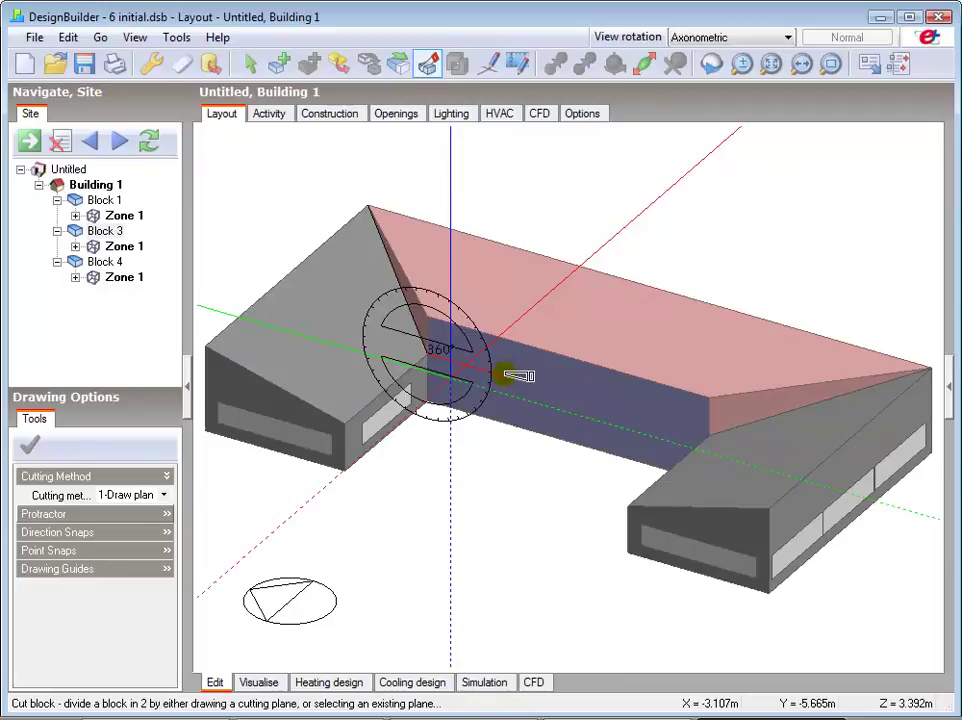
pyautogui.click(504, 375)
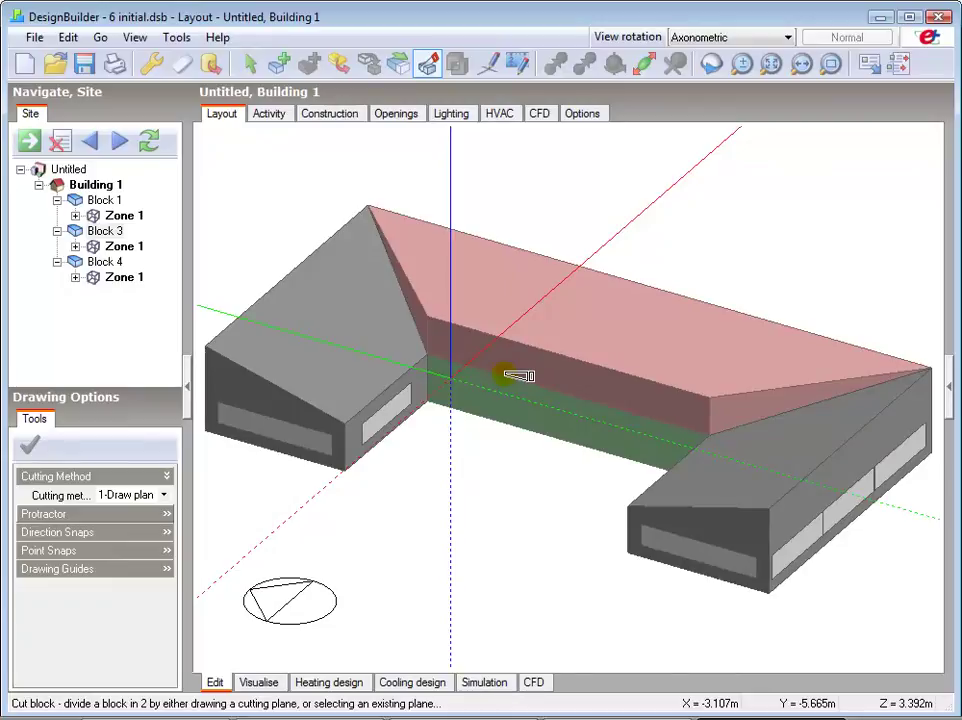
pyautogui.click(504, 375)
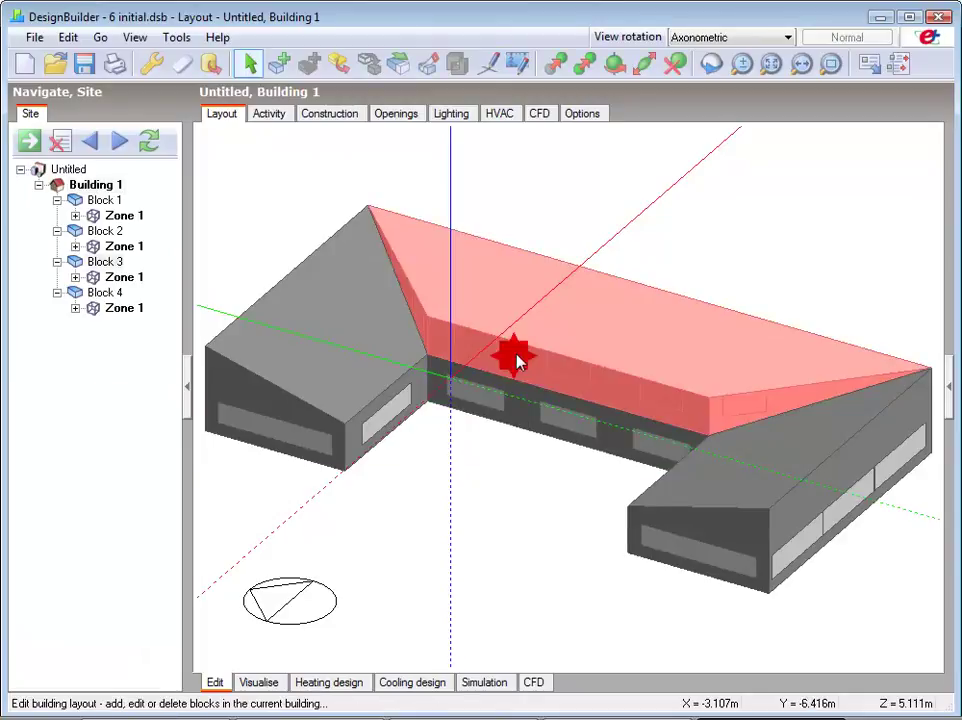
# Delete the central wing's upper roof piece (Block 3), then undo to restore it.
pyautogui.rightClick(518, 362)
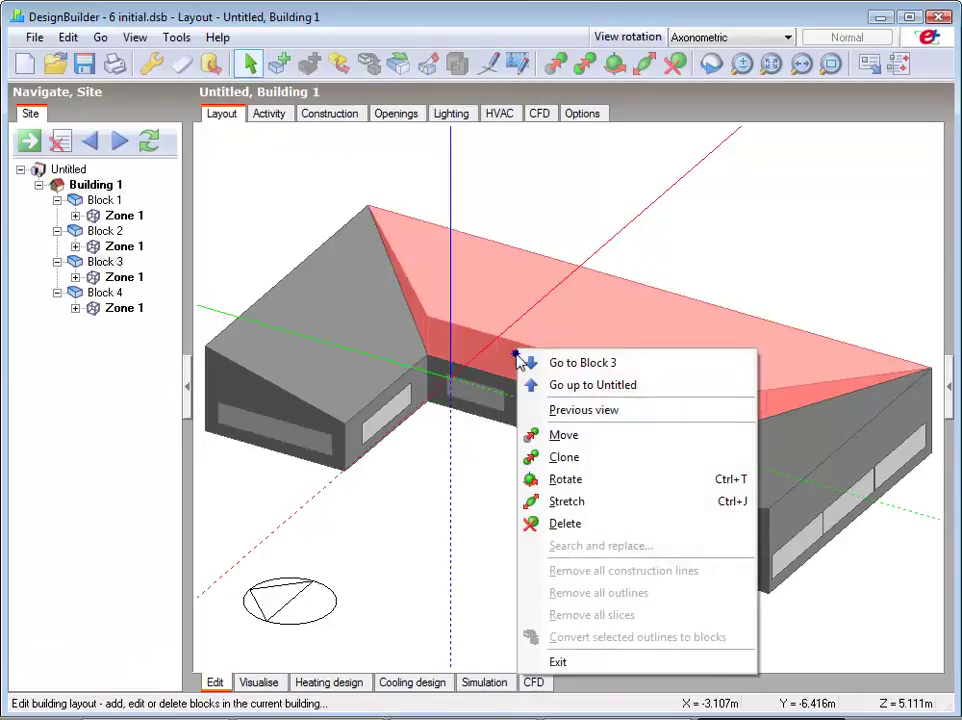
pyautogui.click(564, 525)
pyautogui.click(487, 420)
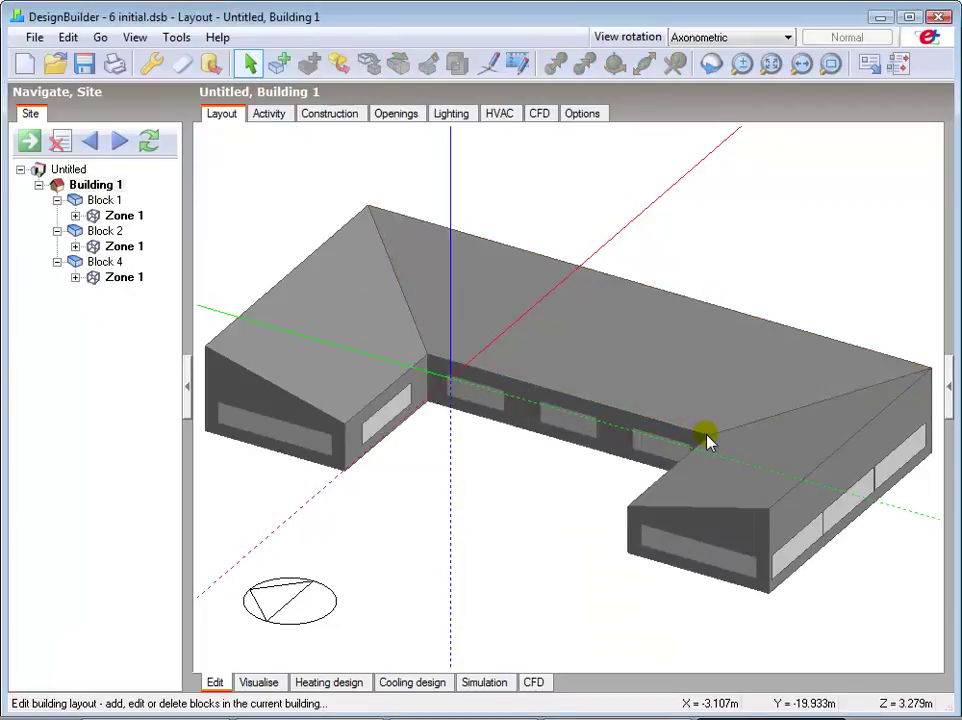
pyautogui.hotkey('ctrl', 'z')
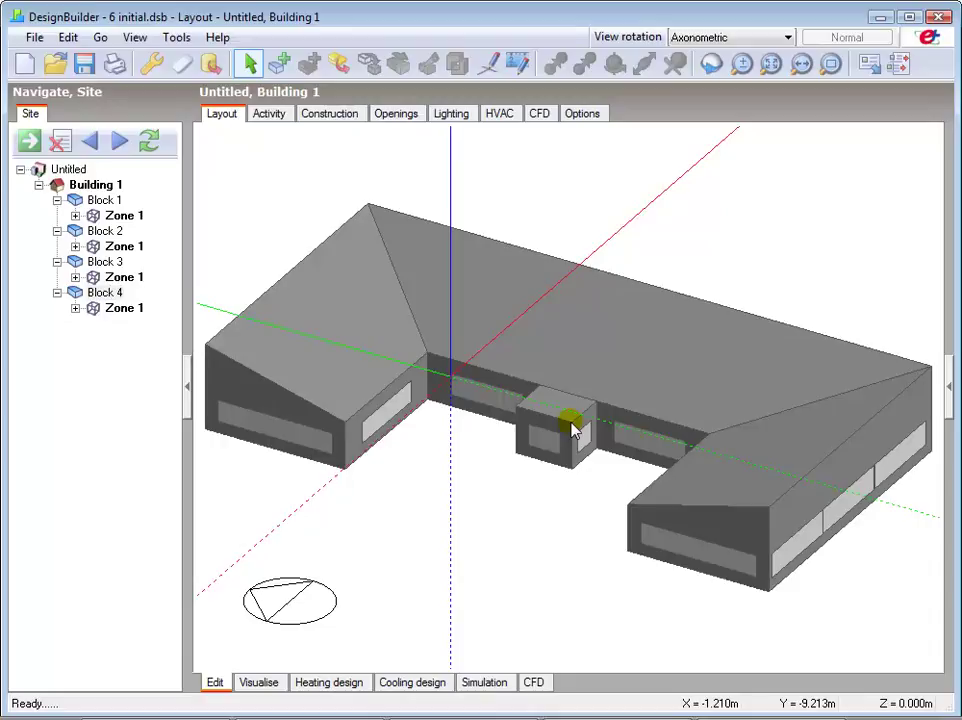
# Draw a 2 m vertical construction line up from the entrance block's top edge.
pyautogui.click(488, 64)
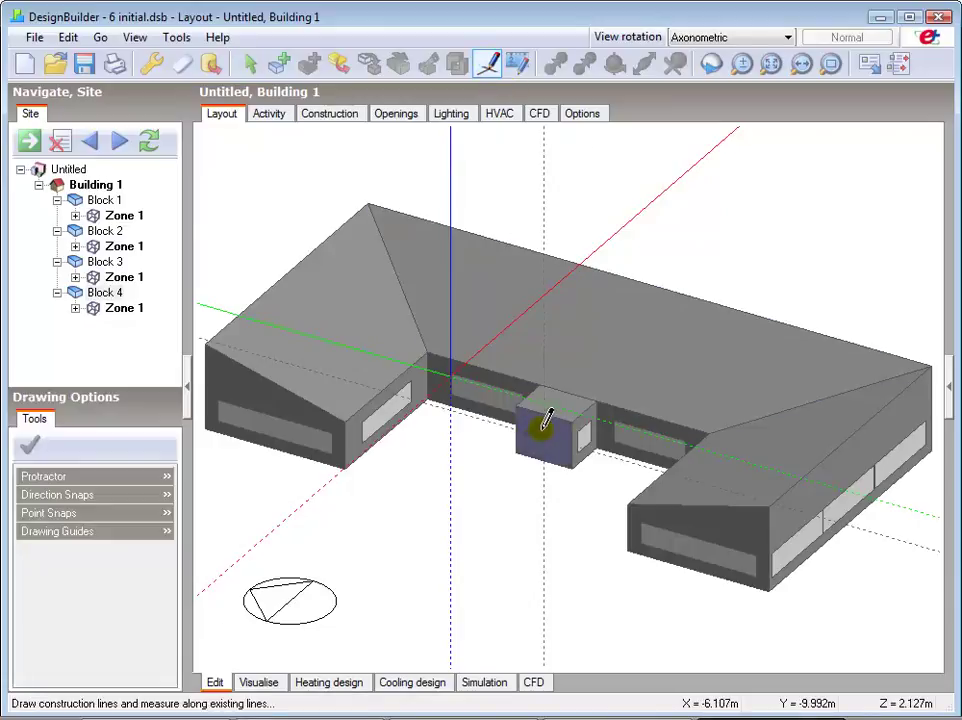
pyautogui.click(545, 410)
pyautogui.write('2')
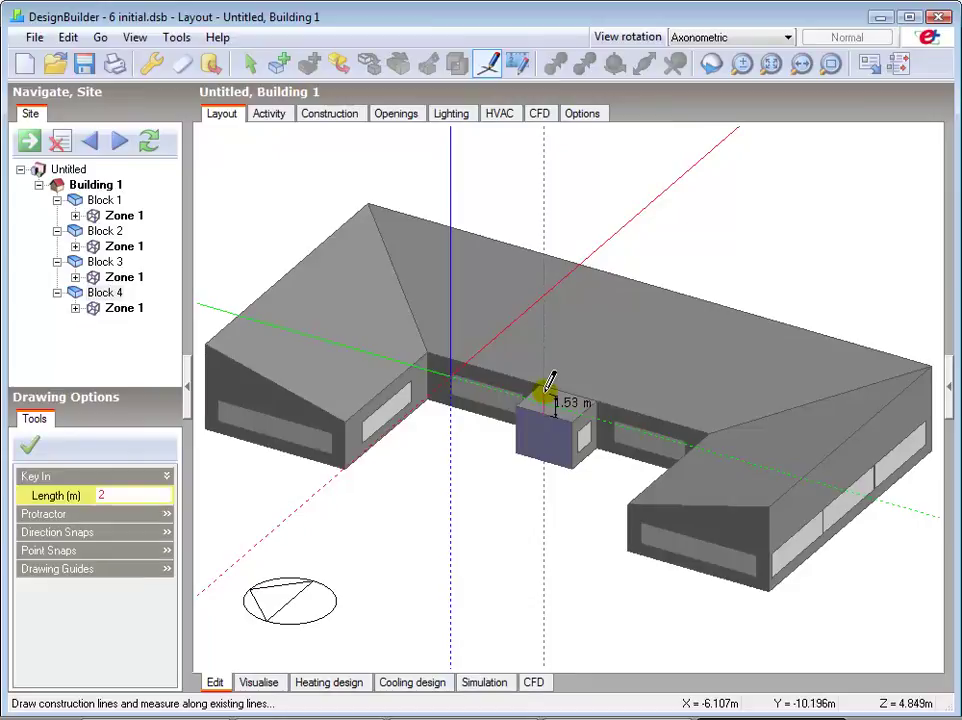
pyautogui.press('Return')
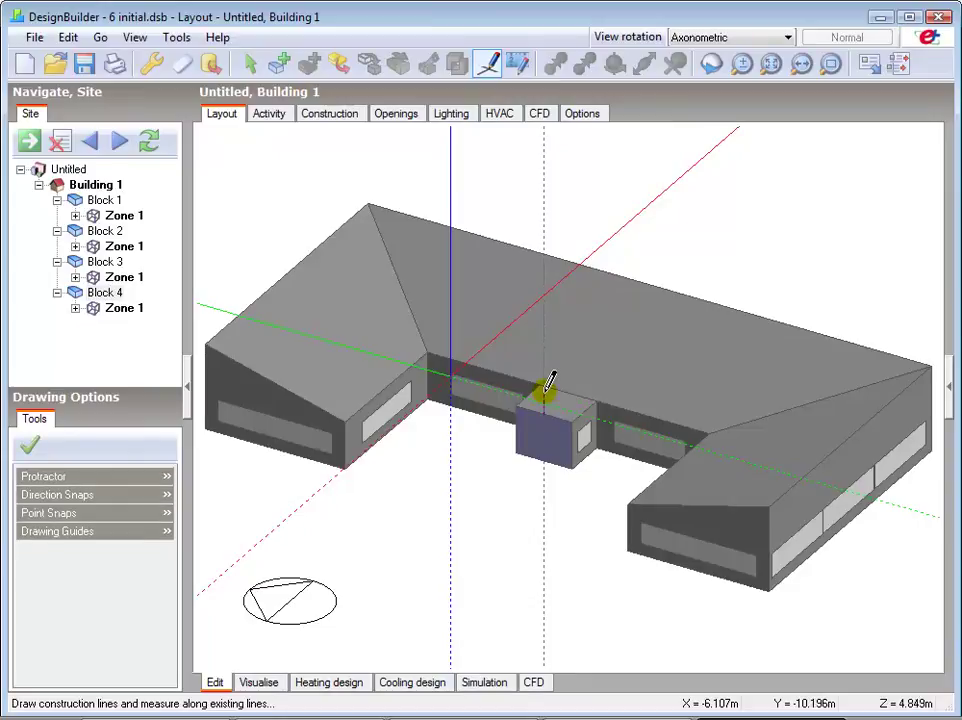
# Start a new block with Block type 2-Outline block and Perimeter Shape 1-Polygon.
pyautogui.click(278, 66)
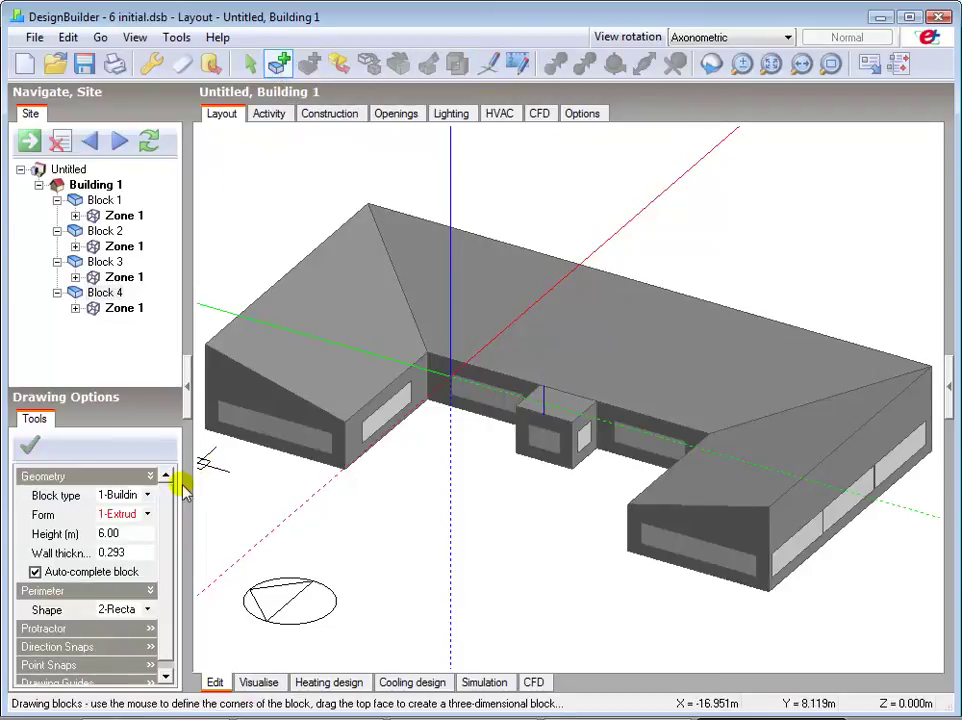
pyautogui.click(148, 495)
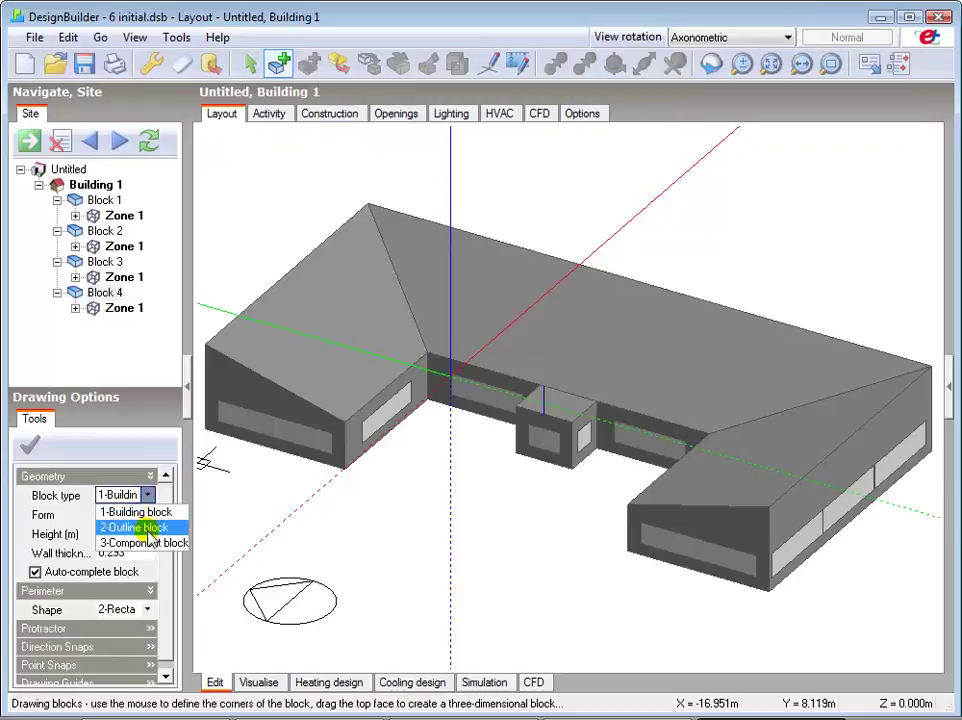
pyautogui.click(140, 527)
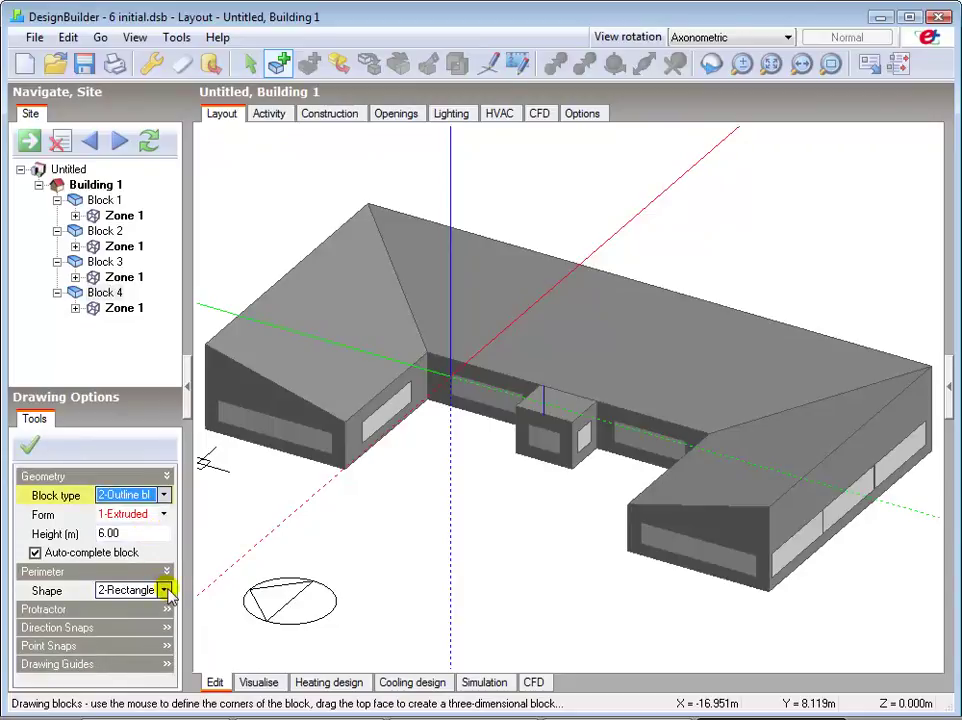
pyautogui.click(165, 591)
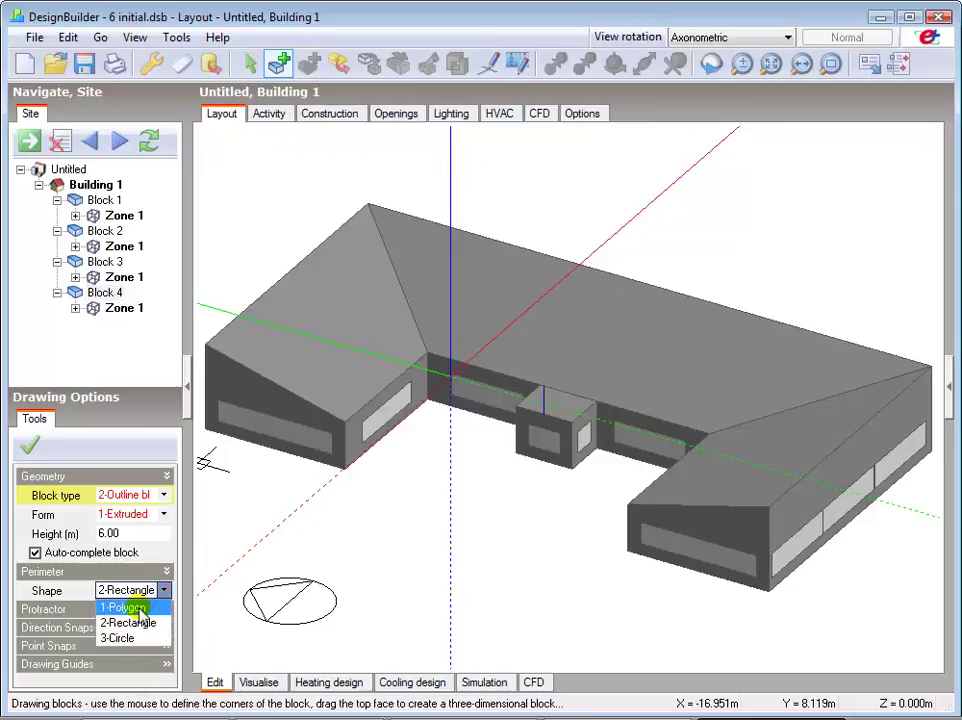
pyautogui.click(138, 608)
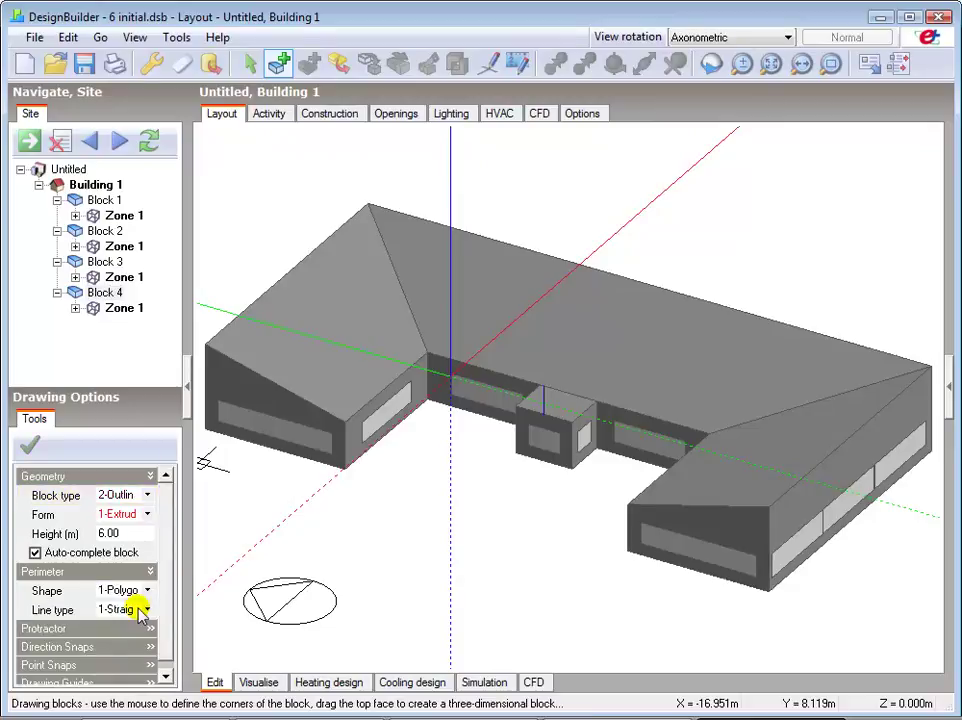
# Draw a 23.10 m sloped outline from the entrance block's top corners across the central roof.
pyautogui.click(140, 610)
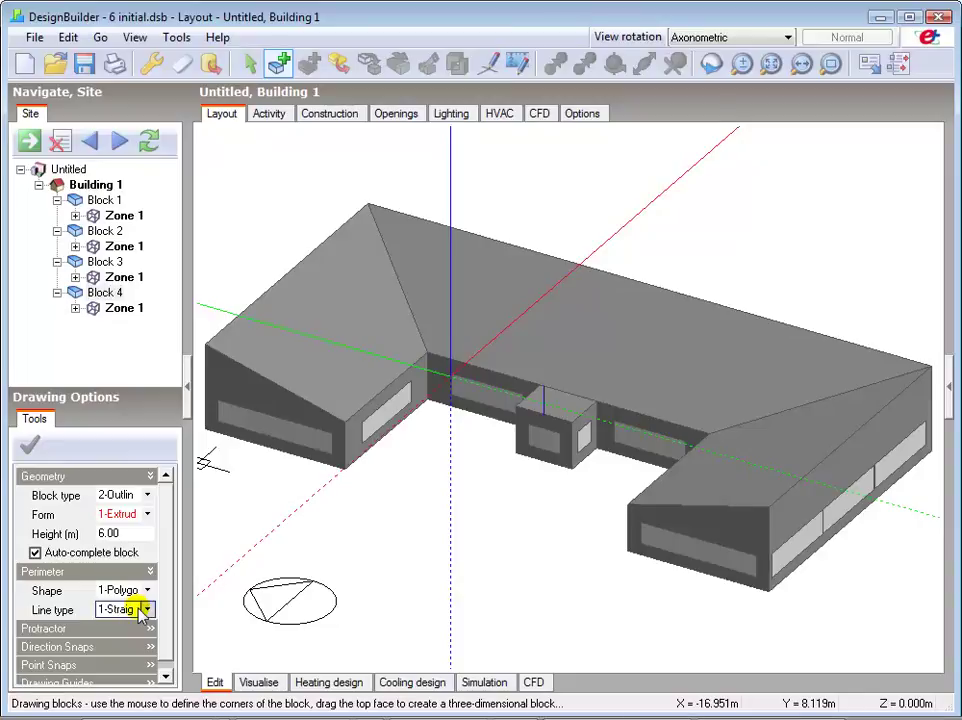
pyautogui.click(541, 414)
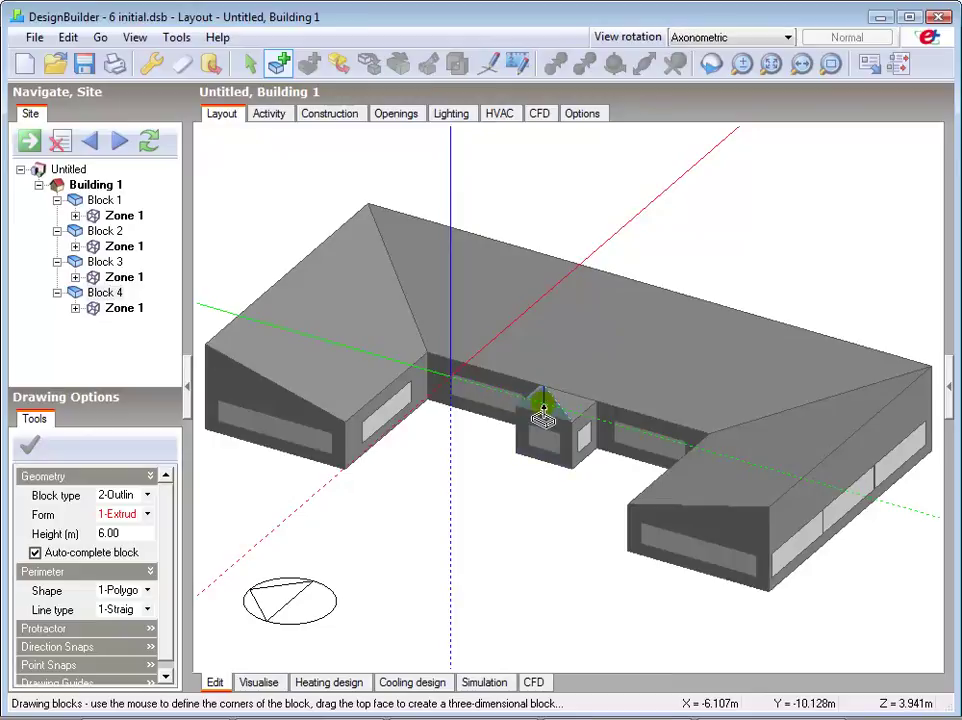
pyautogui.click(541, 414)
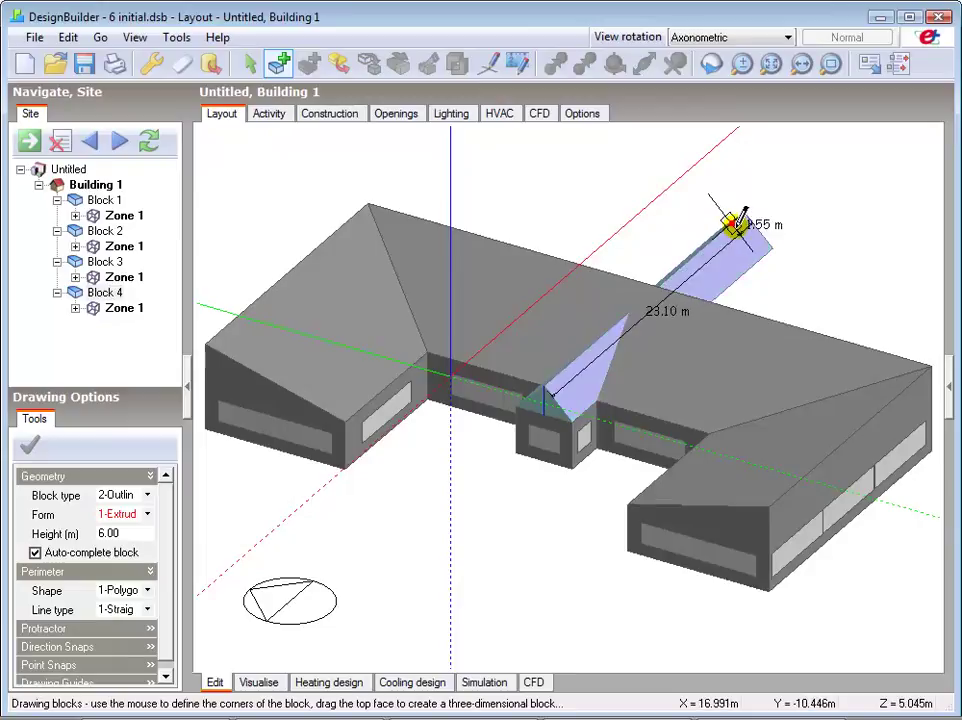
pyautogui.rightClick(738, 222)
pyautogui.click(788, 238)
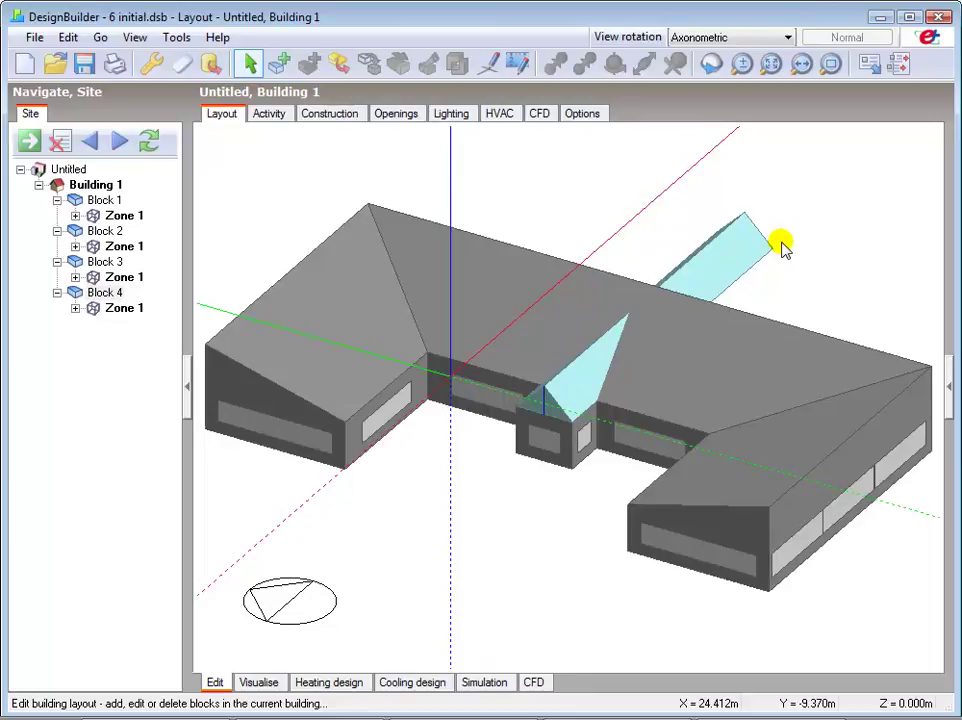
# Cut the sloping outline along the central roof plane using the 2-Select plane method.
pyautogui.click(743, 260)
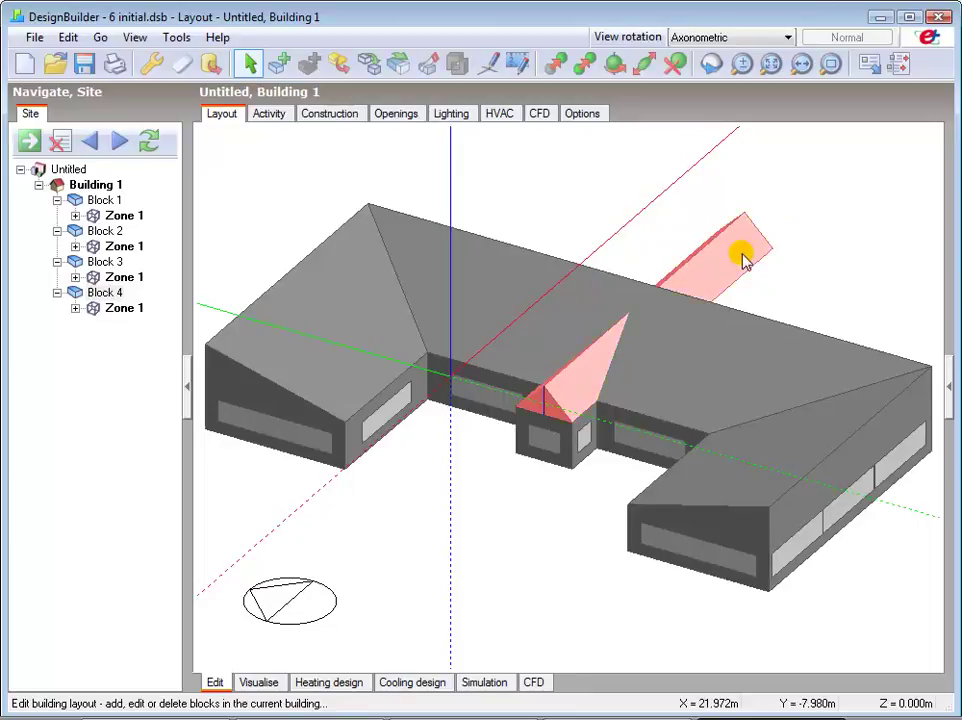
pyautogui.click(428, 66)
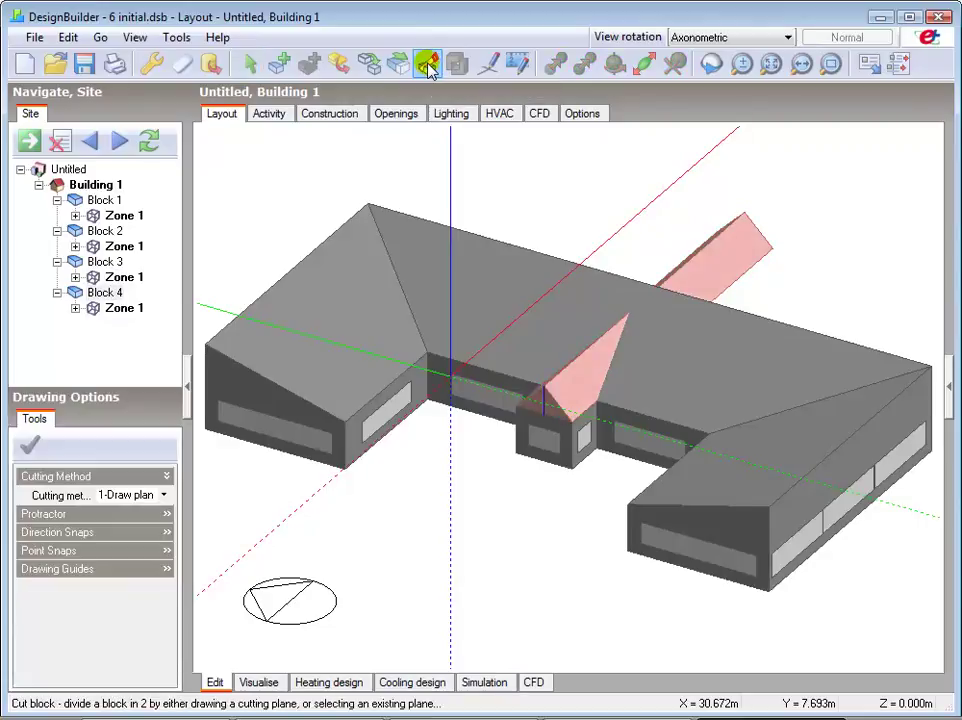
pyautogui.click(163, 495)
pyautogui.click(155, 528)
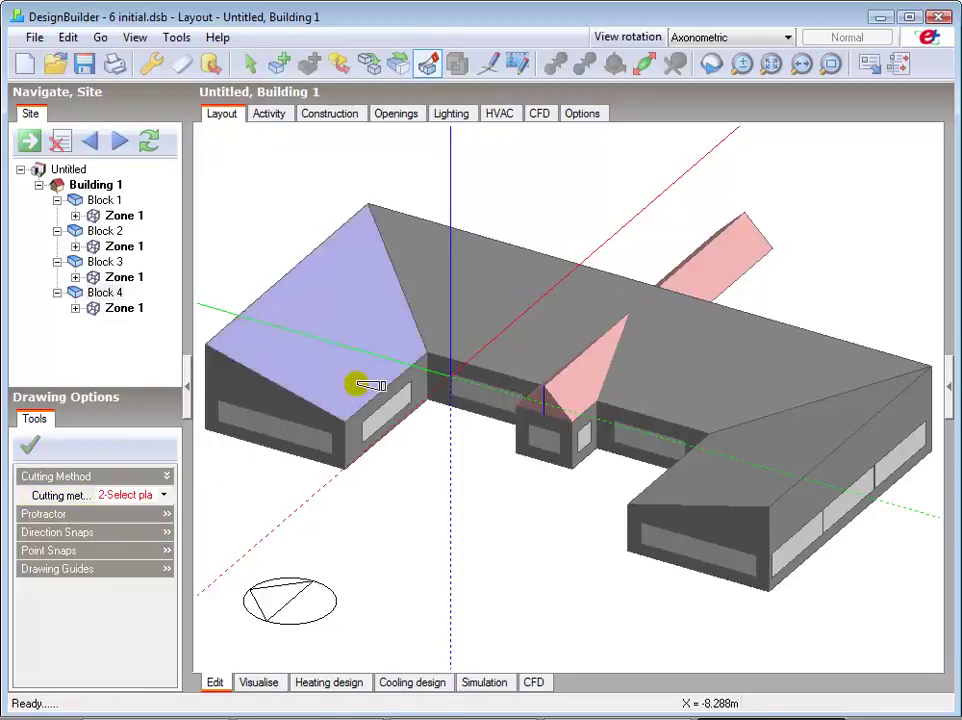
pyautogui.click(537, 329)
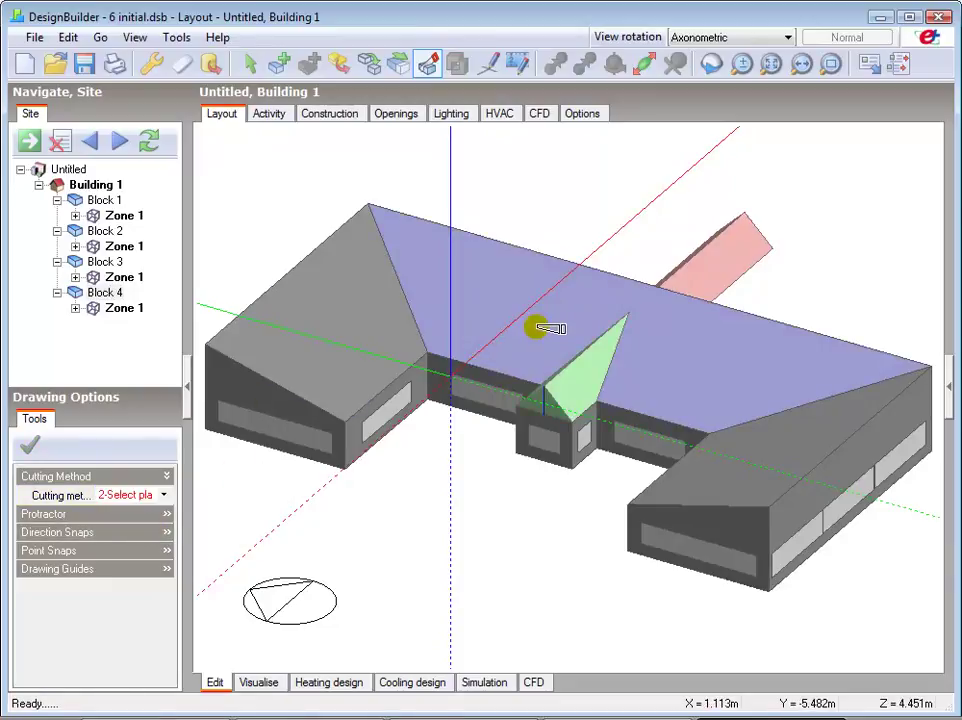
pyautogui.click(537, 329)
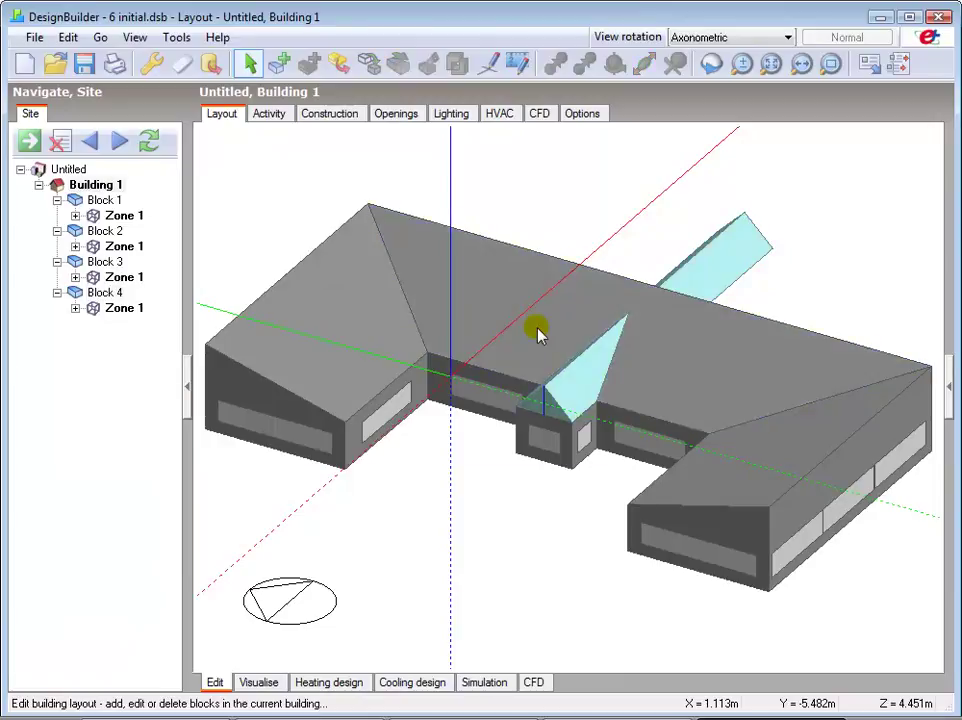
# Delete the outline piece above the main roof, leaving the triangular entrance gable.
pyautogui.click(698, 279)
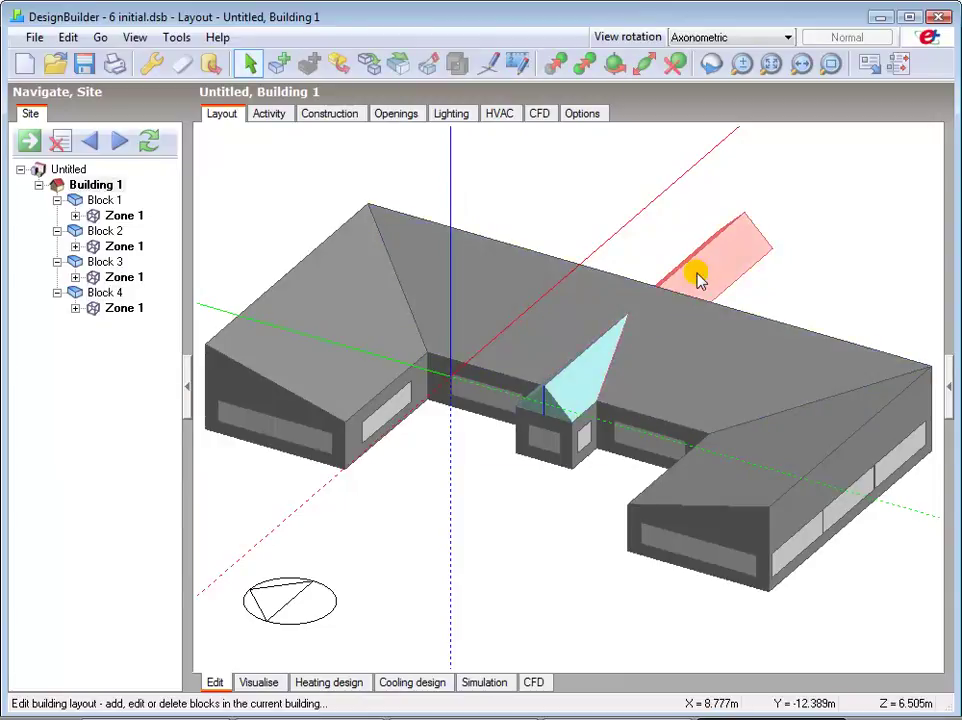
pyautogui.rightClick(698, 279)
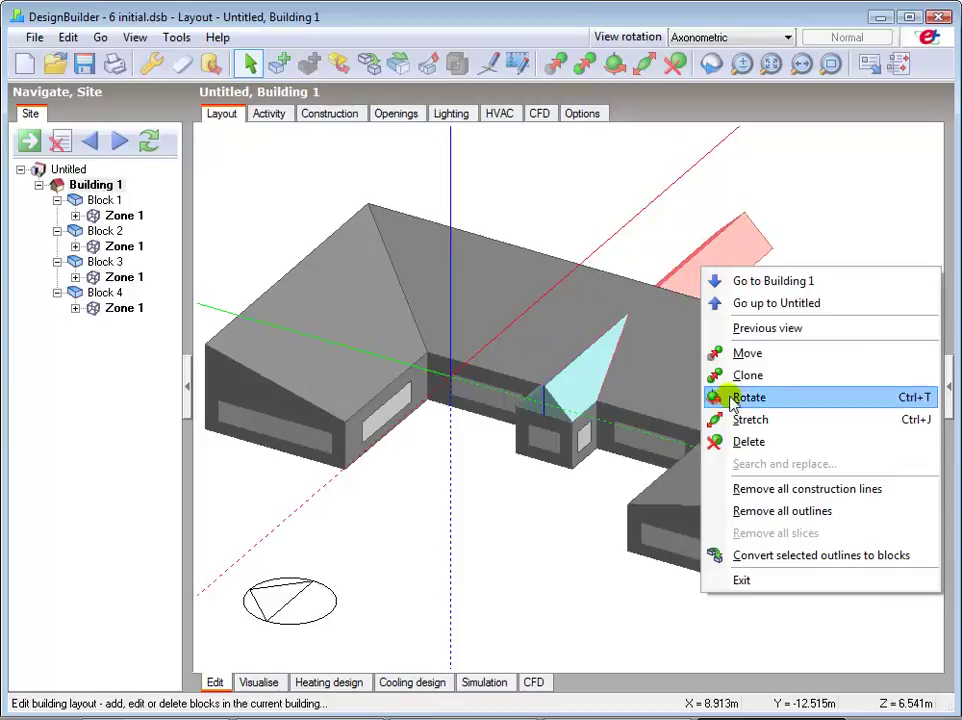
pyautogui.click(750, 441)
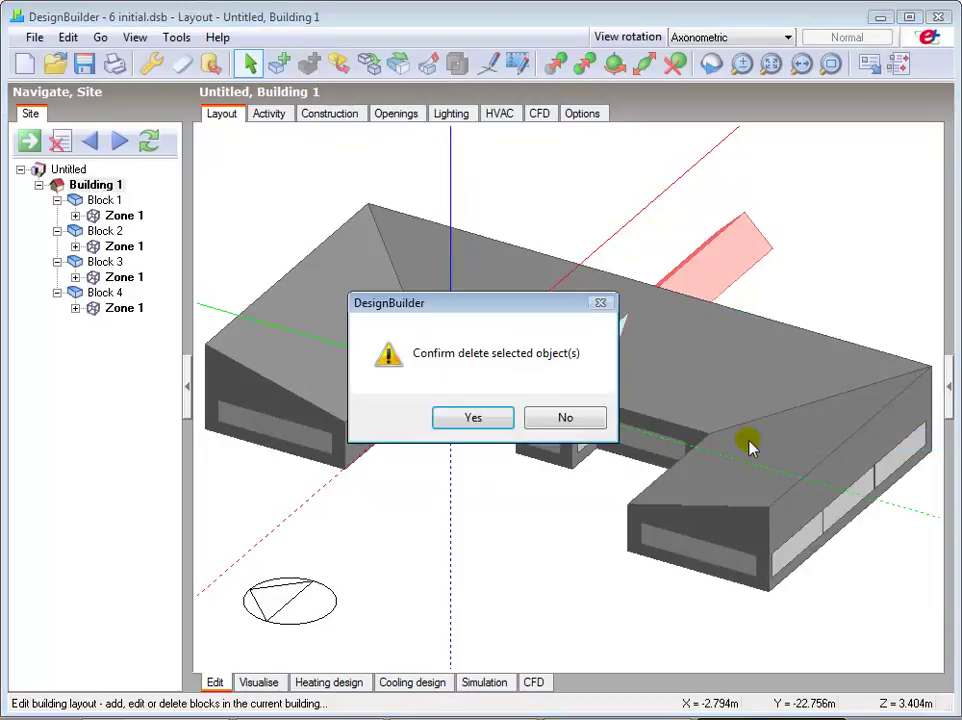
pyautogui.click(474, 418)
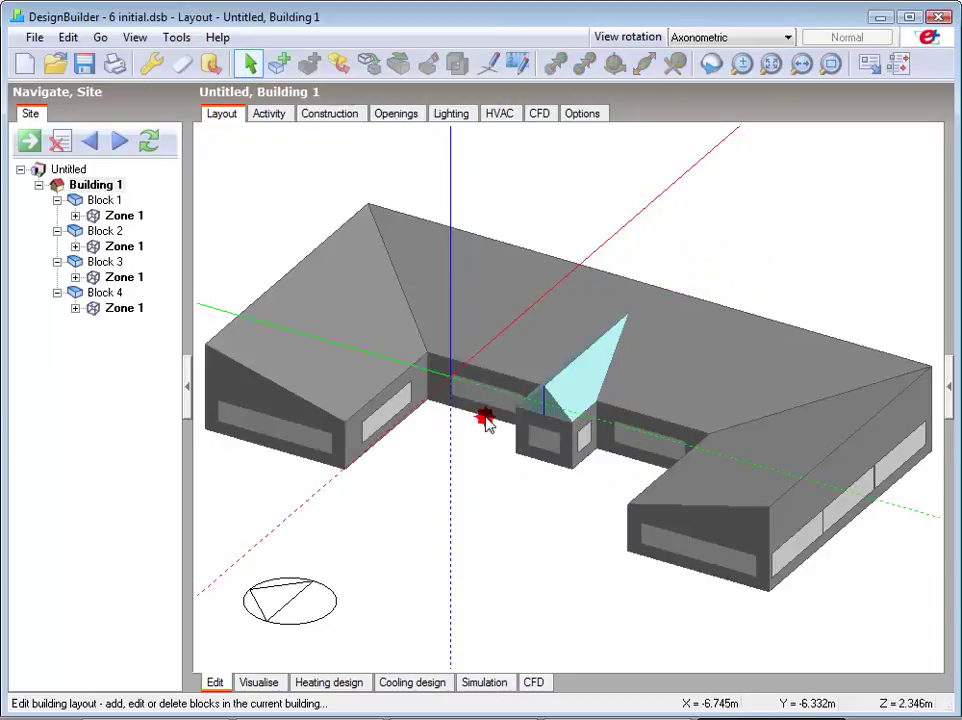
# Convert the triangular outline into building Block 5 with 0.1 m wall thickness instead of 0.293.
pyautogui.rightClick(538, 404)
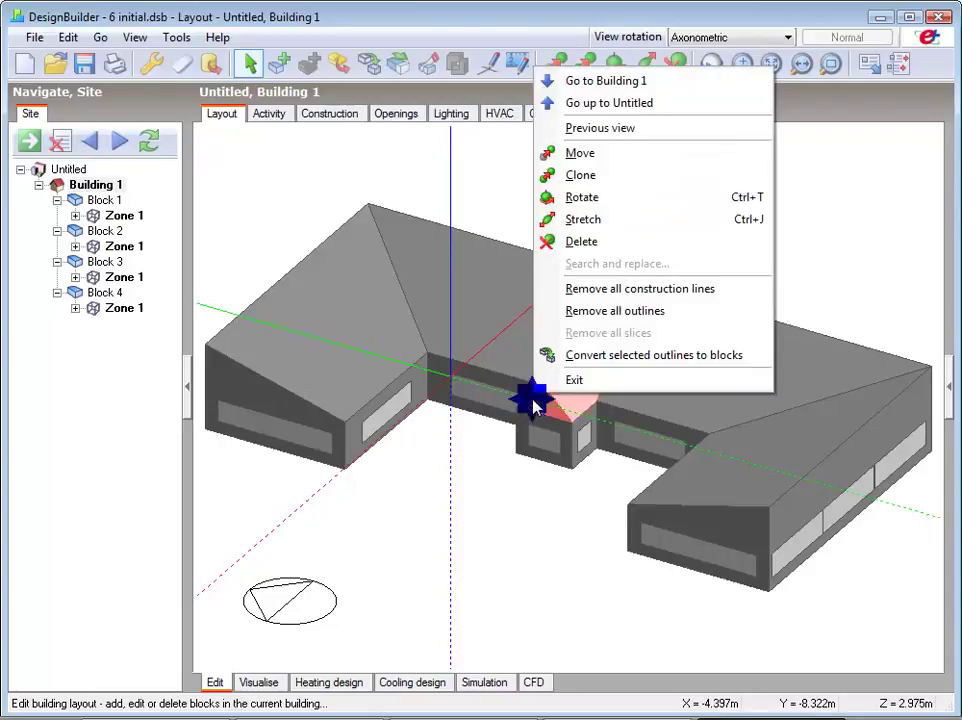
pyautogui.click(604, 356)
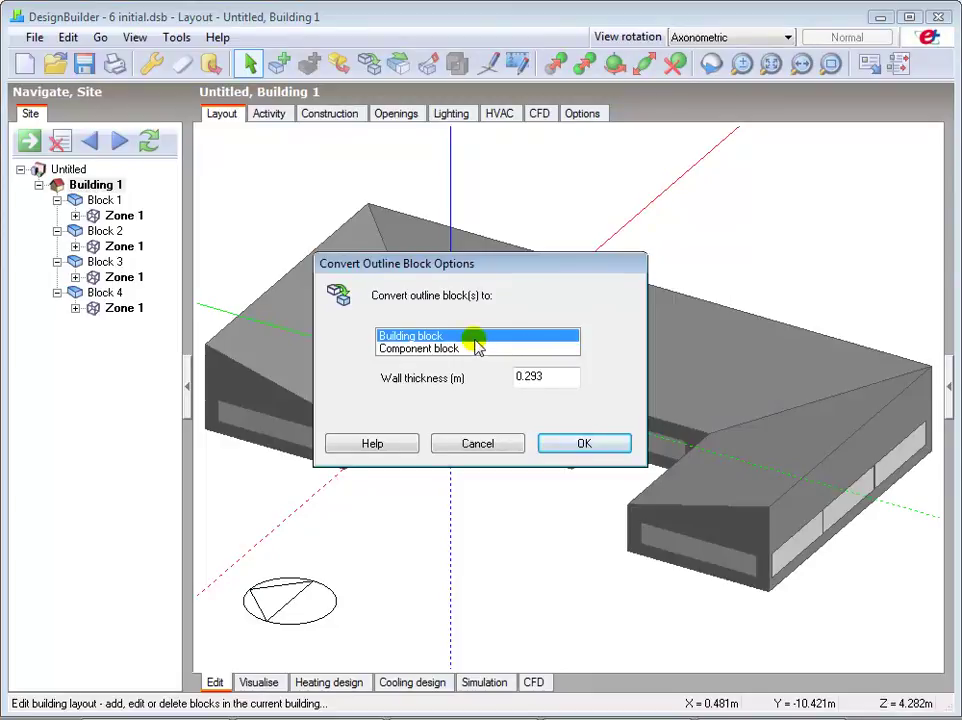
pyautogui.click(526, 378)
pyautogui.press('Delete')
pyautogui.press('Delete')
pyautogui.press('BackSpace')
pyautogui.write('1')
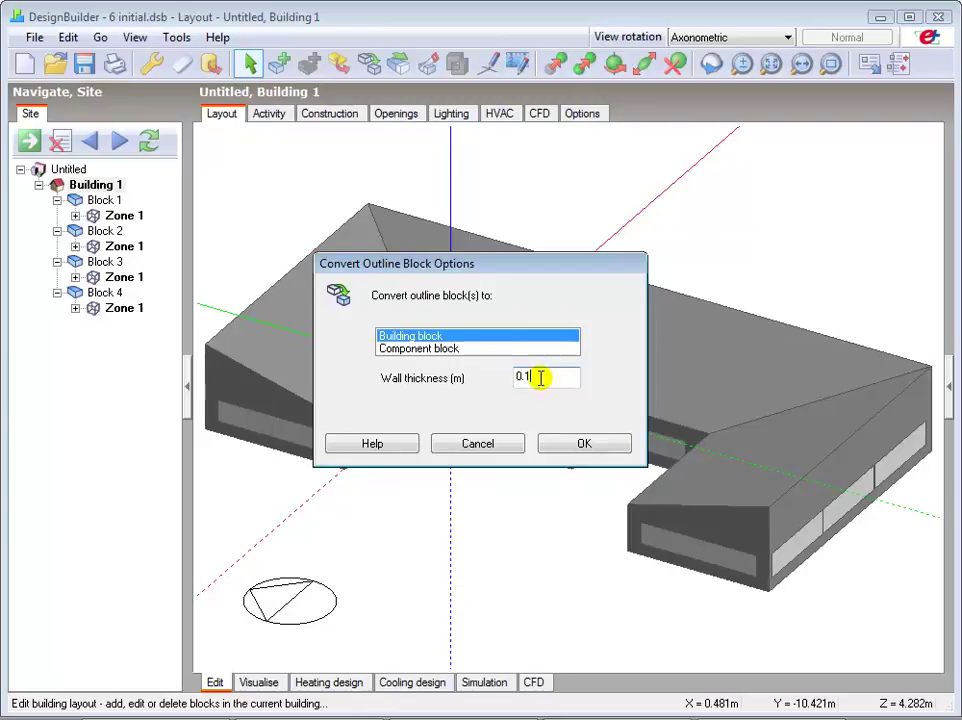
pyautogui.click(563, 443)
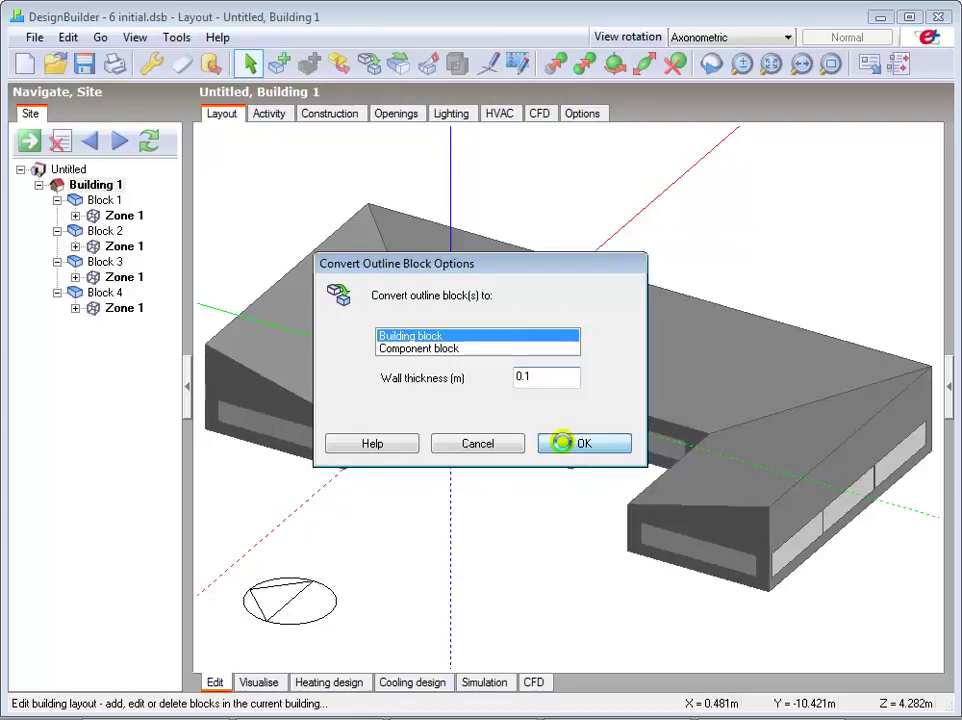